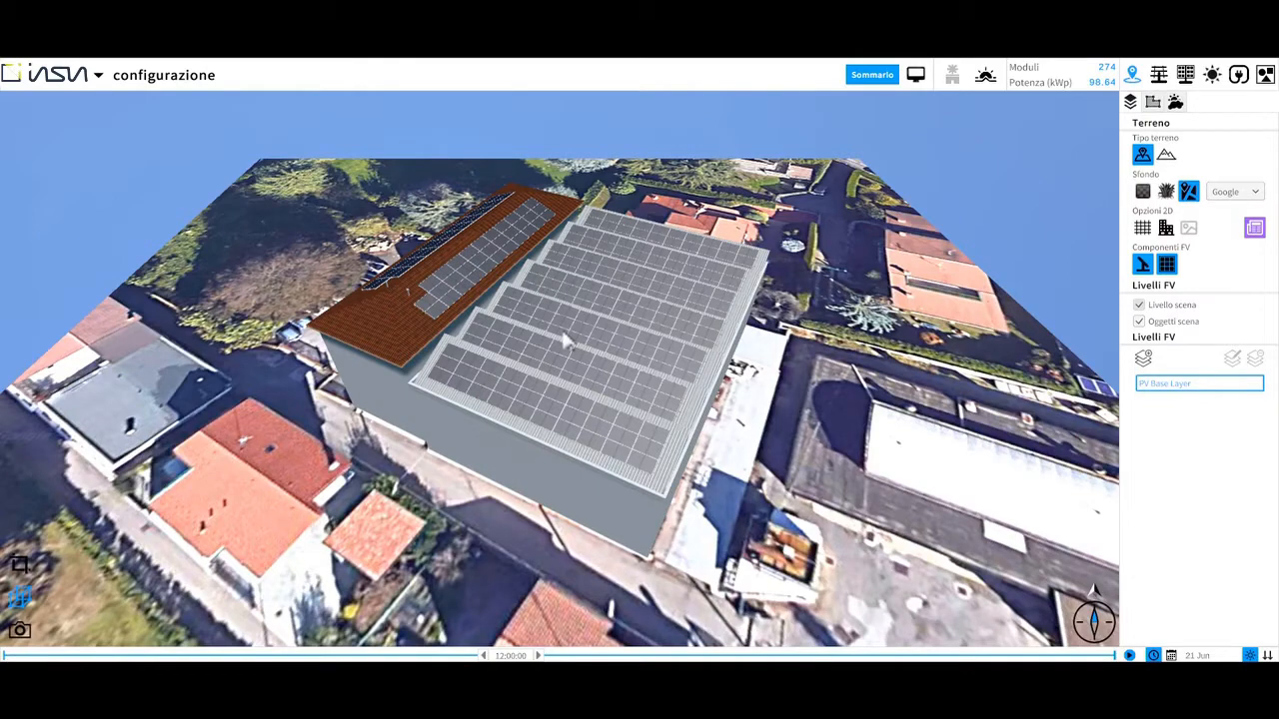
# Step: Delete the unite1, configurazioneEstovest and configurazione shed string configurations of the PV system
pyautogui.scroll(2, 549, 335)
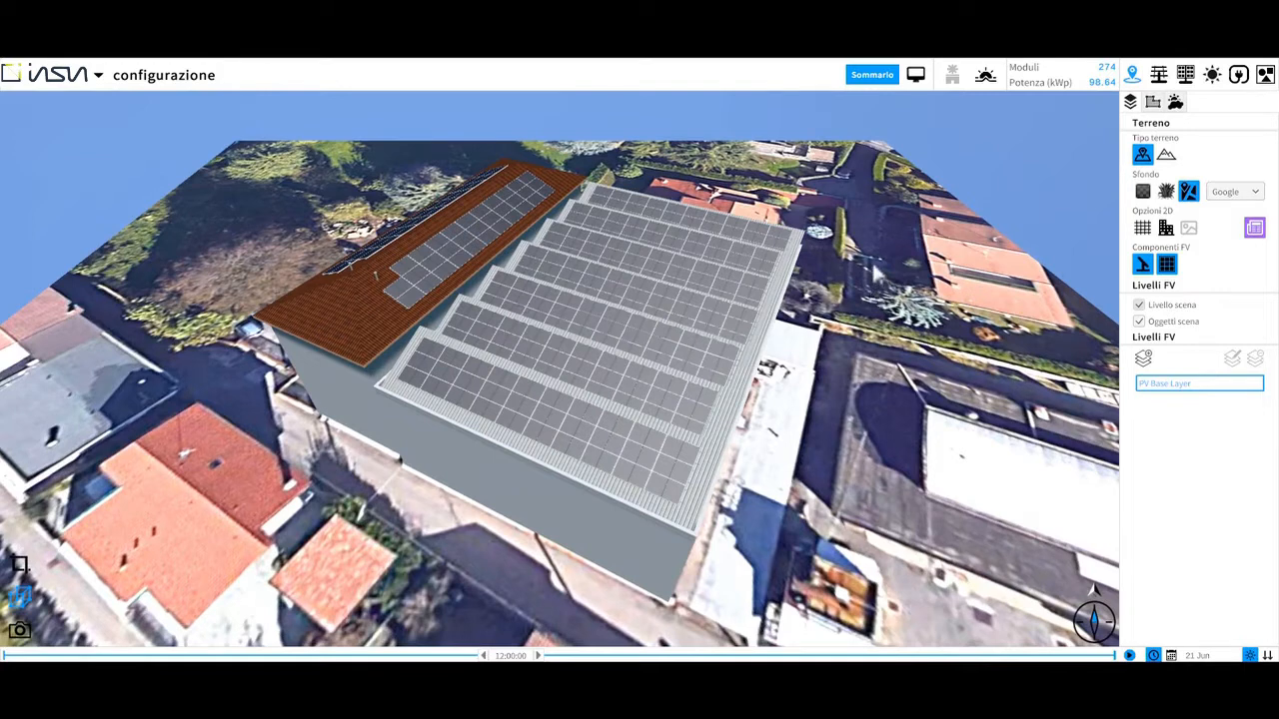
pyautogui.click(1239, 76)
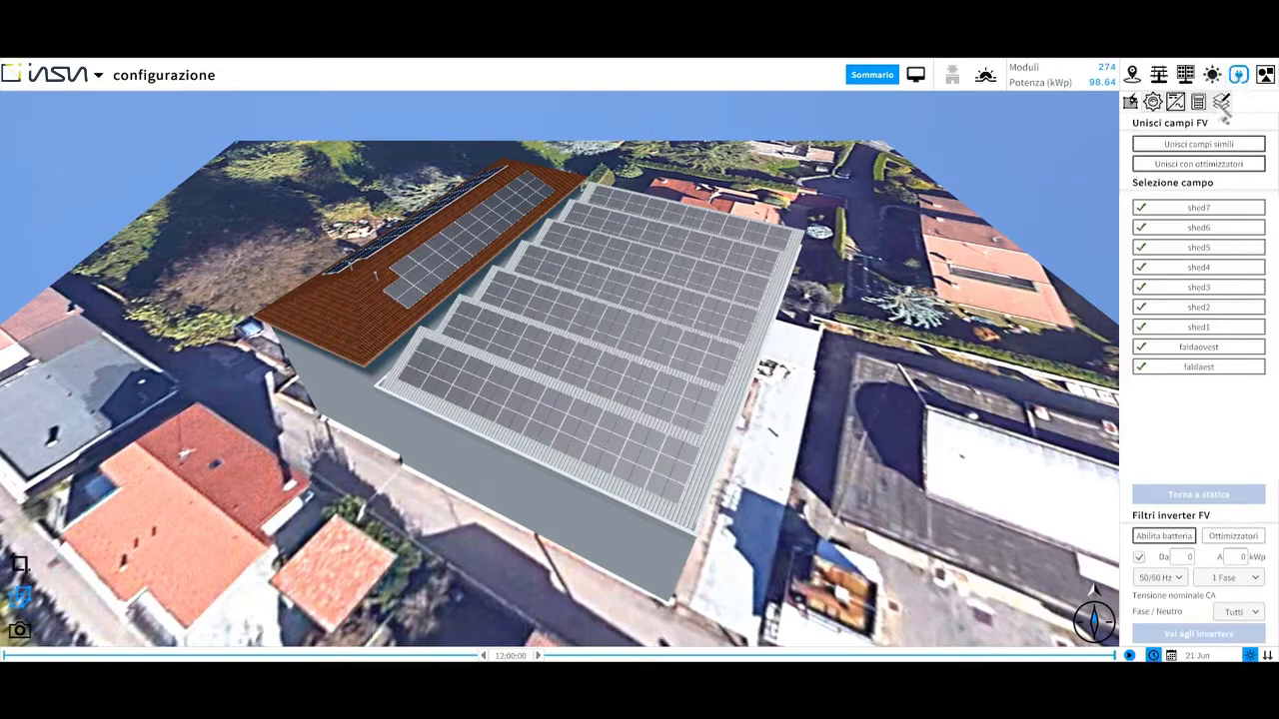
pyautogui.click(1222, 104)
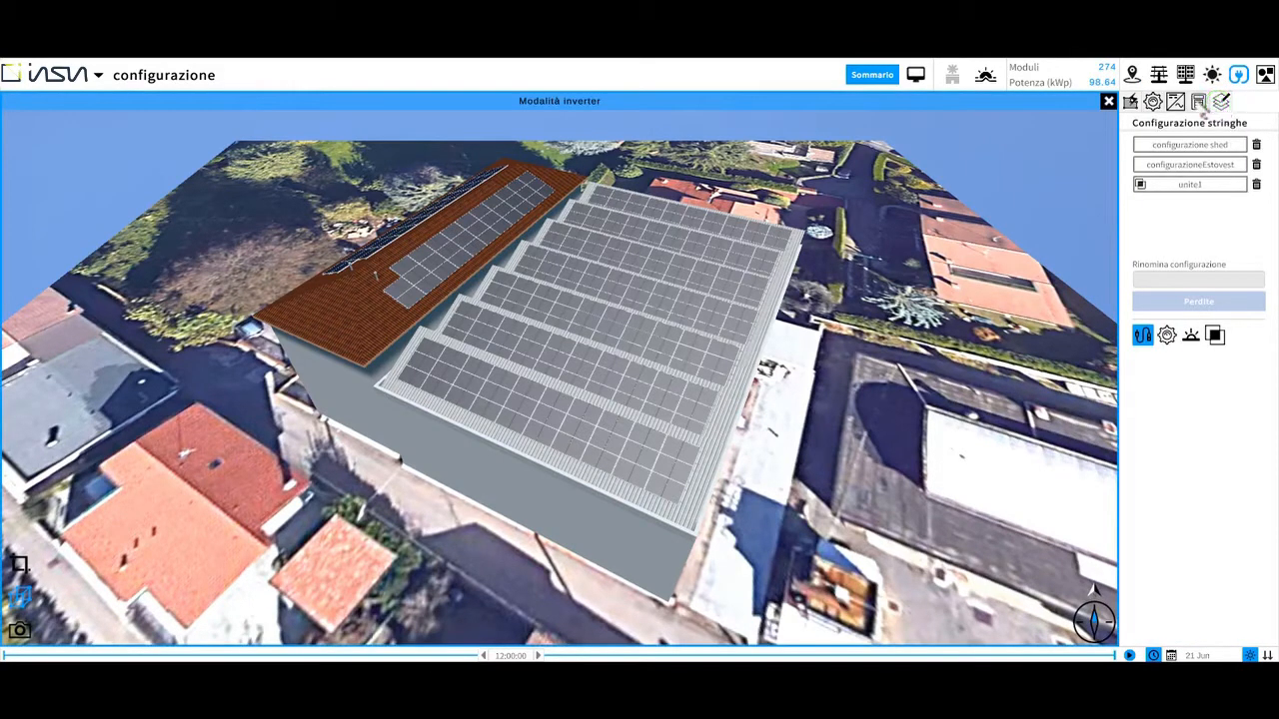
pyautogui.click(1222, 104)
pyautogui.click(1224, 106)
pyautogui.click(1256, 183)
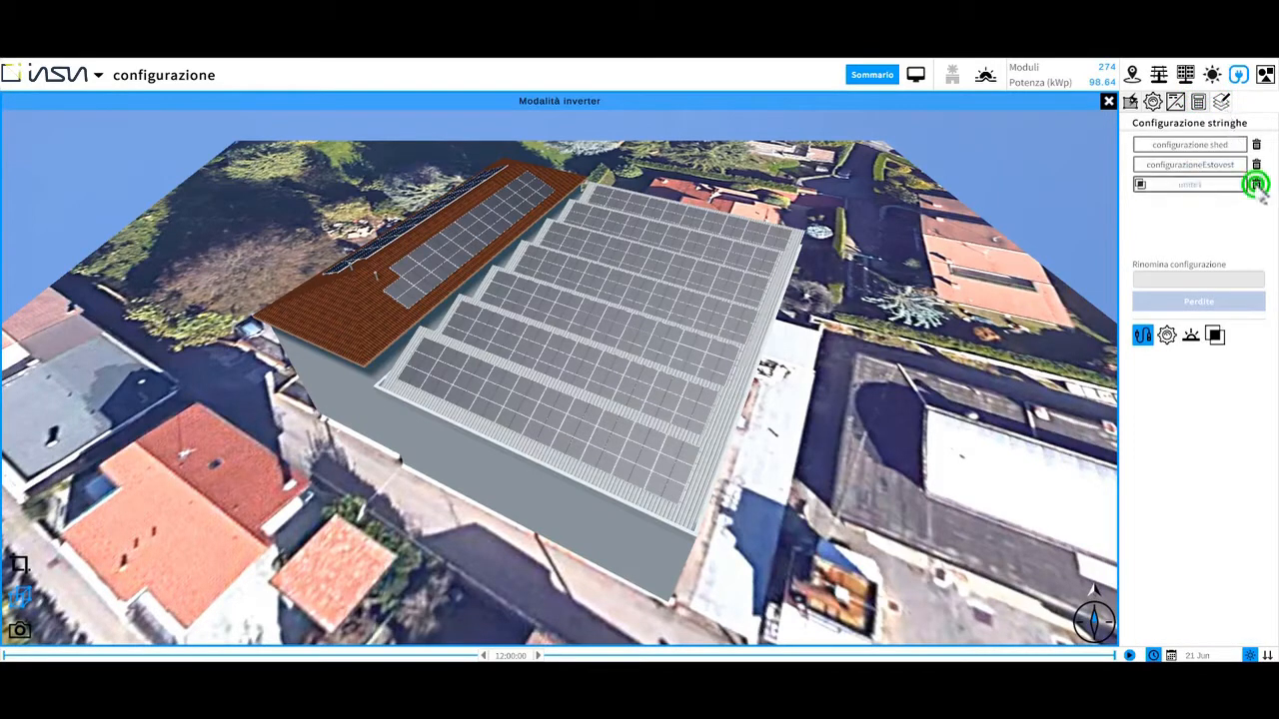
pyautogui.click(609, 406)
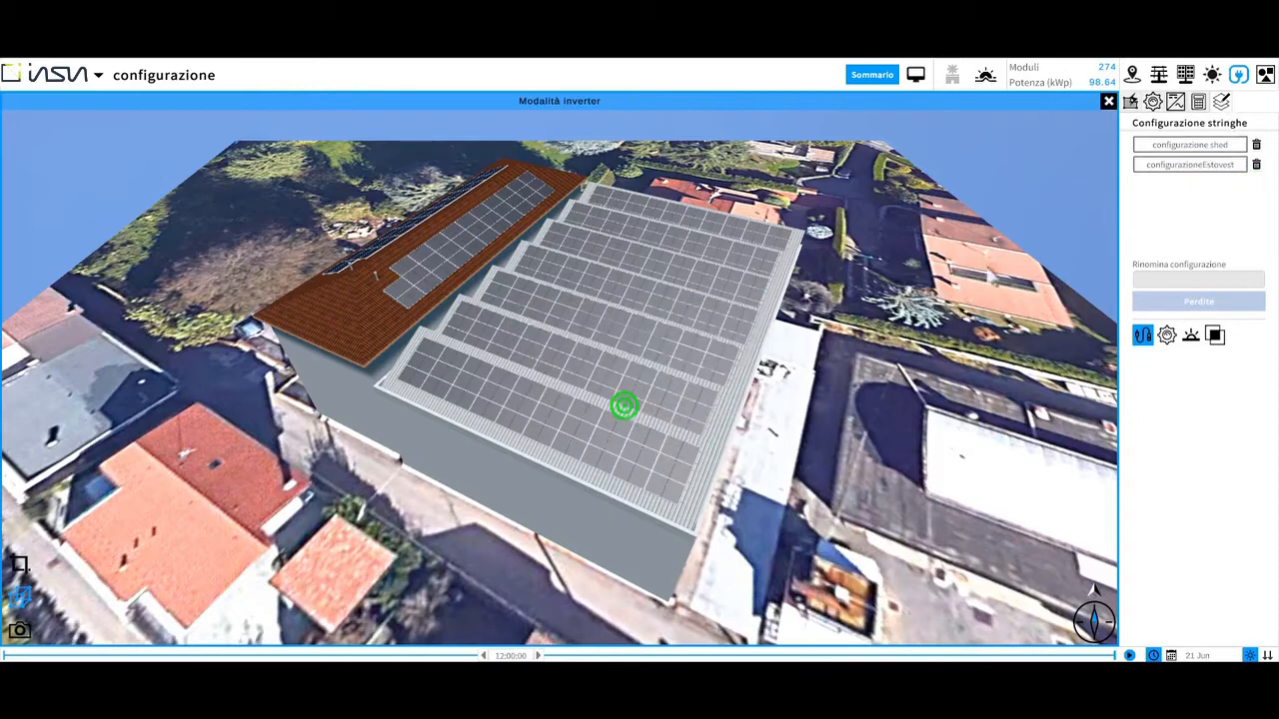
pyautogui.click(1256, 164)
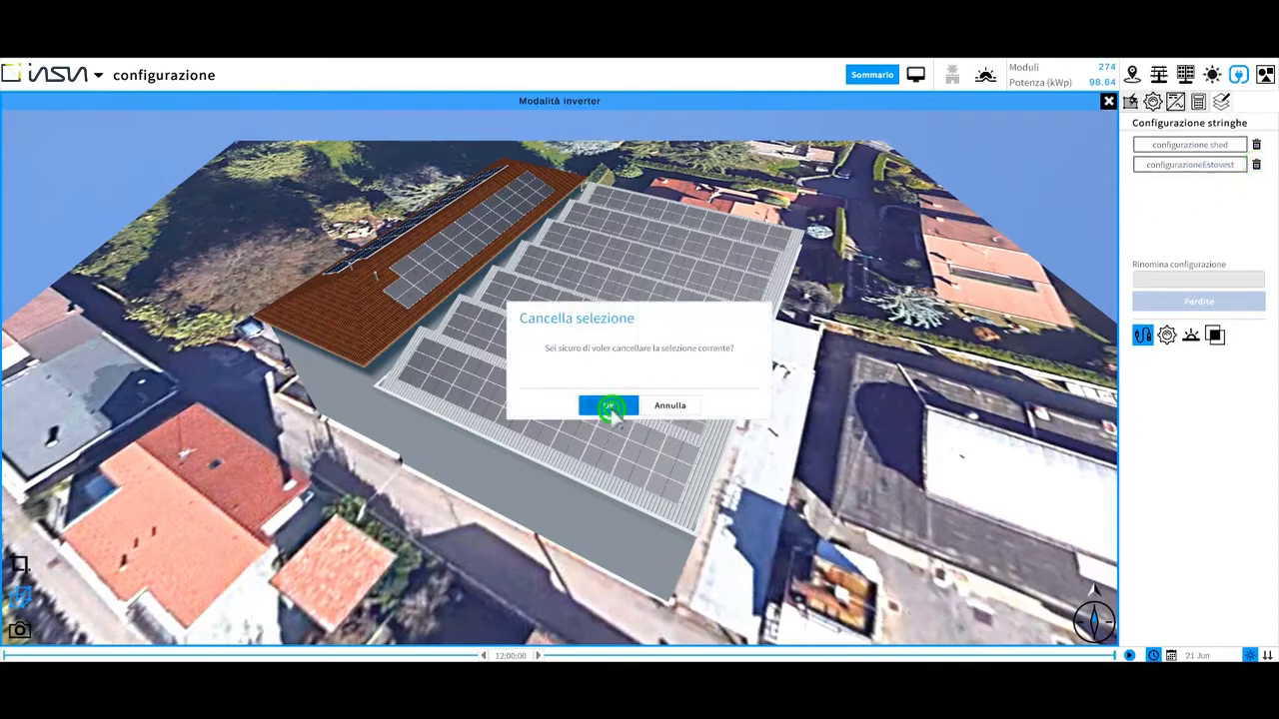
pyautogui.click(608, 405)
pyautogui.click(1256, 145)
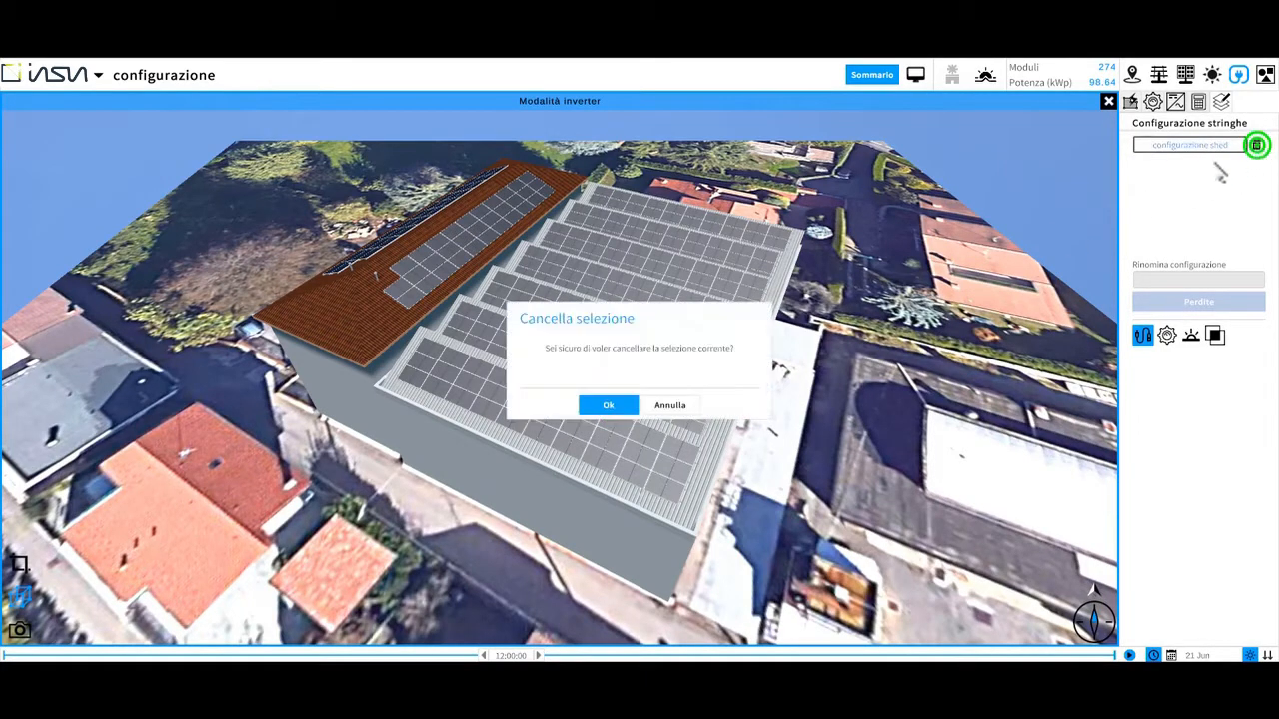
pyautogui.click(609, 407)
# Step: Delete the inverter configurations Config inverter 2 and Config inverter 0, and leave inverter mode
pyautogui.click(1198, 101)
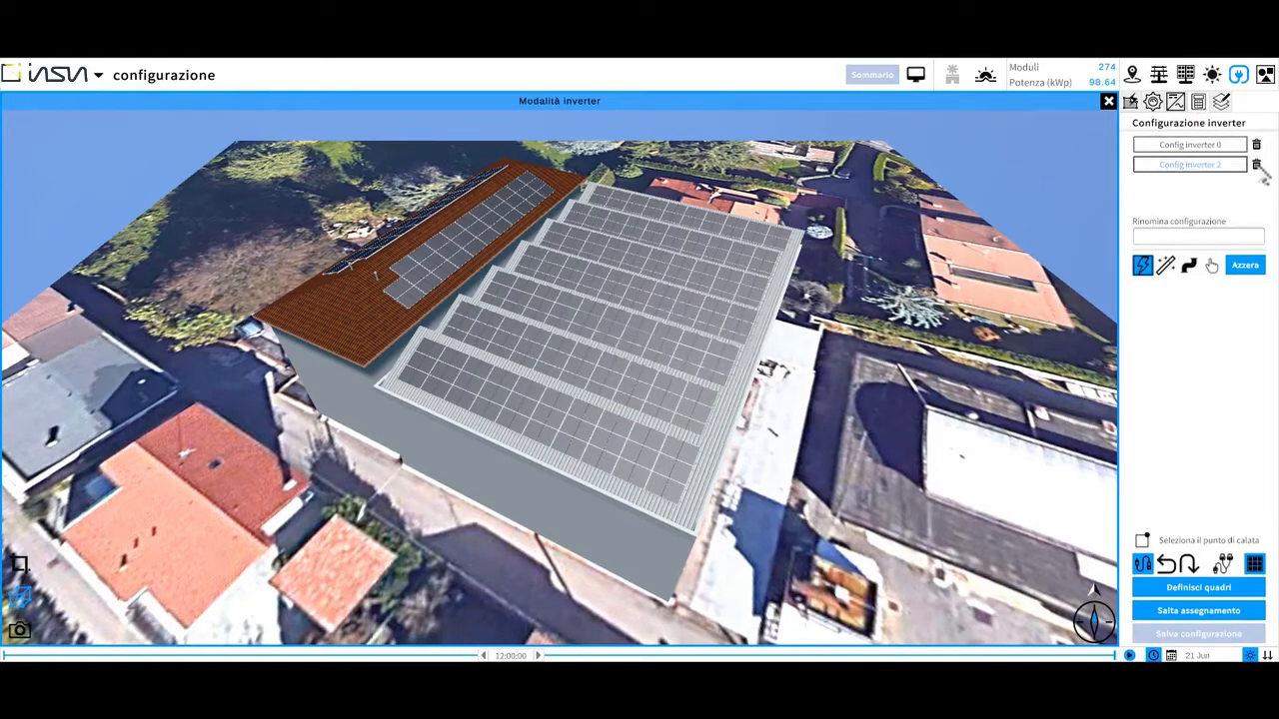
pyautogui.click(1257, 166)
pyautogui.click(1257, 143)
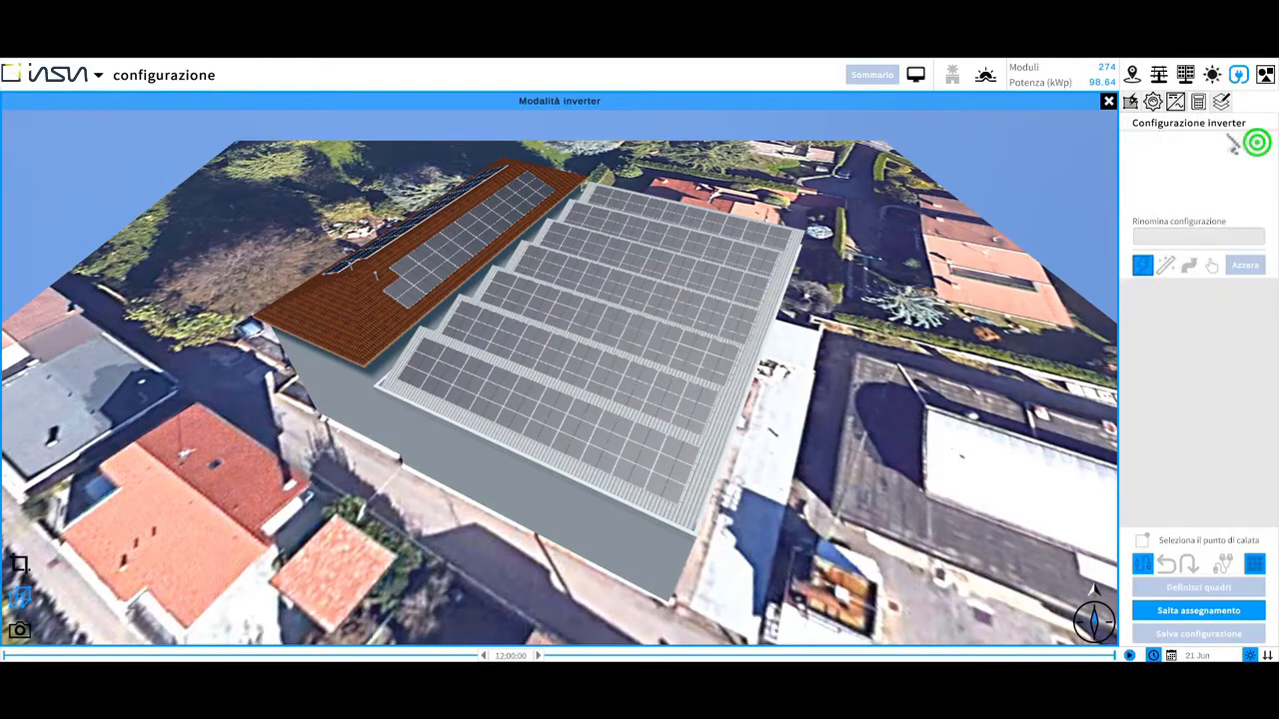
pyautogui.click(1108, 102)
# Step: Move the lowest module row of the faldaest field on the tiled roof down the slope, closer to the eave
pyautogui.scroll(-3, 370, 432)
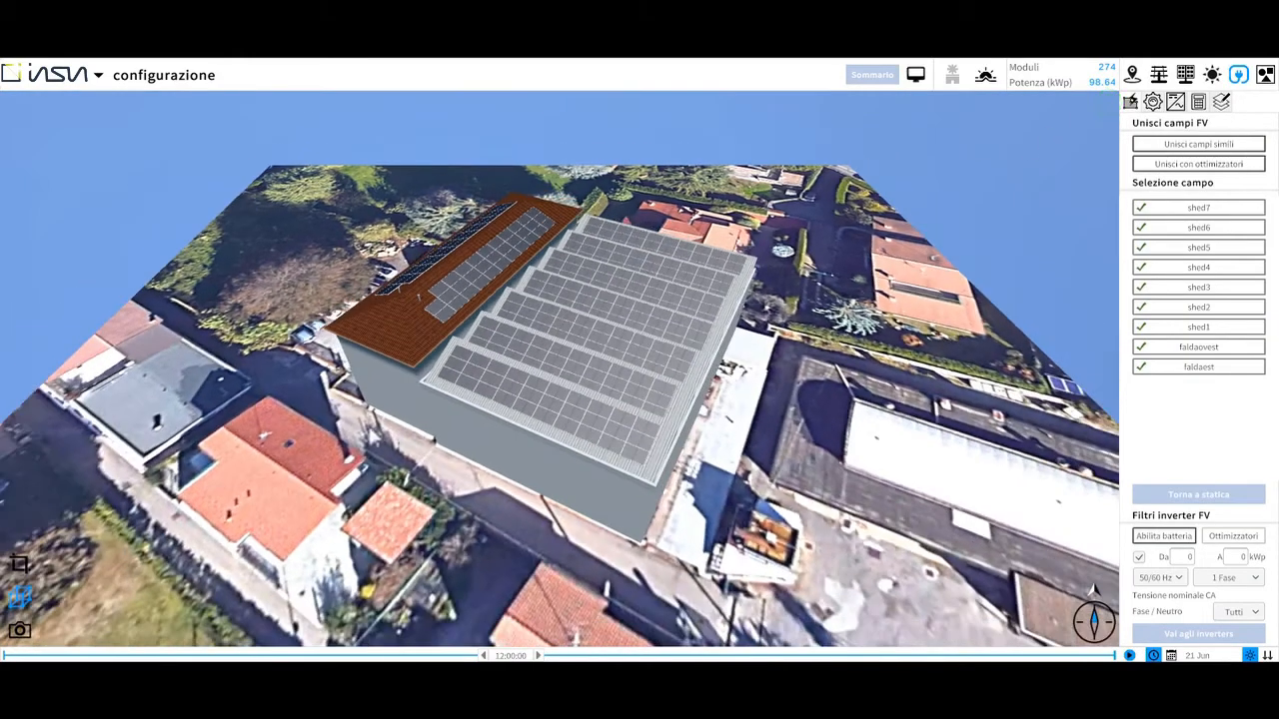
pyautogui.moveTo(345, 441); pyautogui.dragTo(398, 430)
pyautogui.scroll(2, 400, 429)
pyautogui.scroll(2, 370, 440)
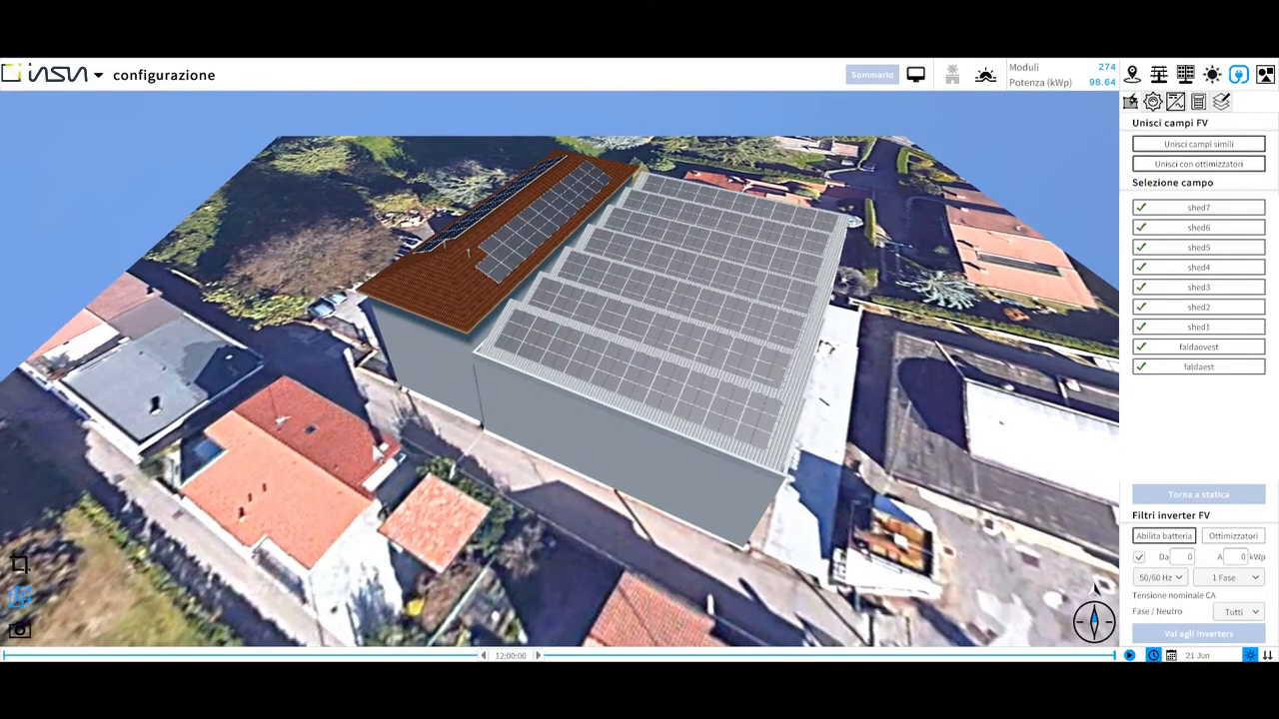
pyautogui.scroll(3, 371, 439)
pyautogui.moveTo(500, 280); pyautogui.dragTo(293, 364)
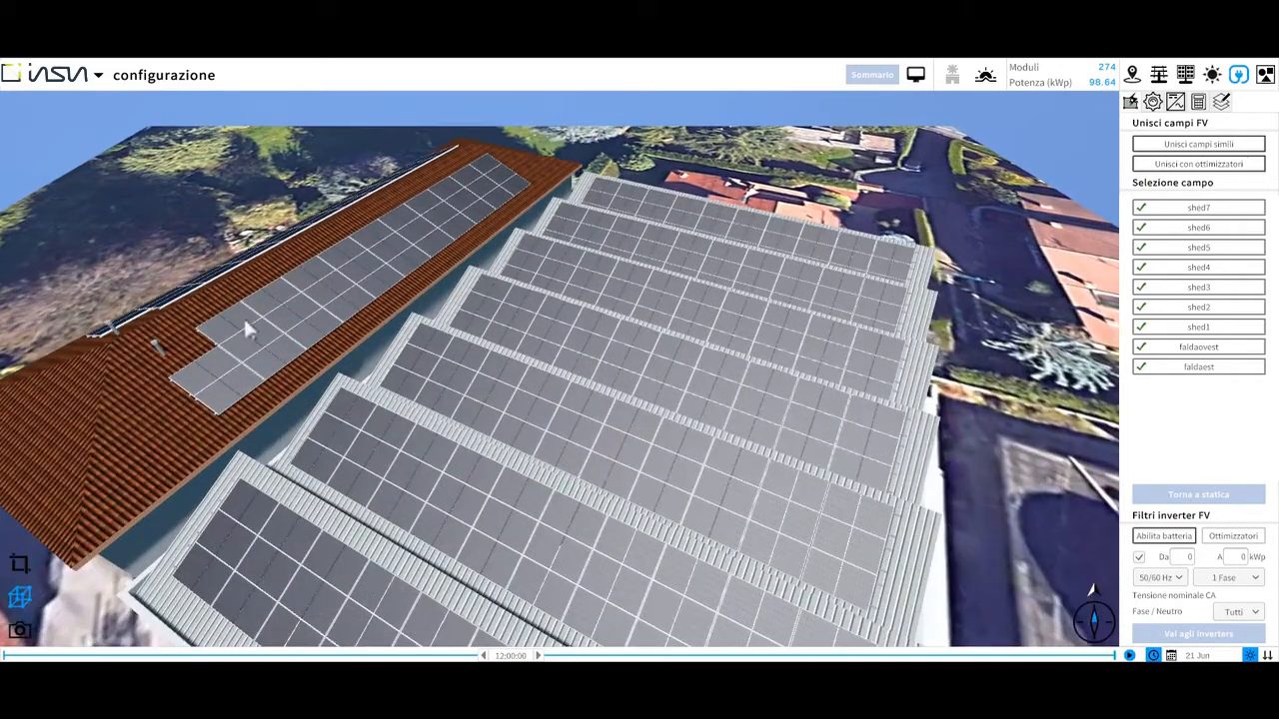
pyautogui.click(243, 316)
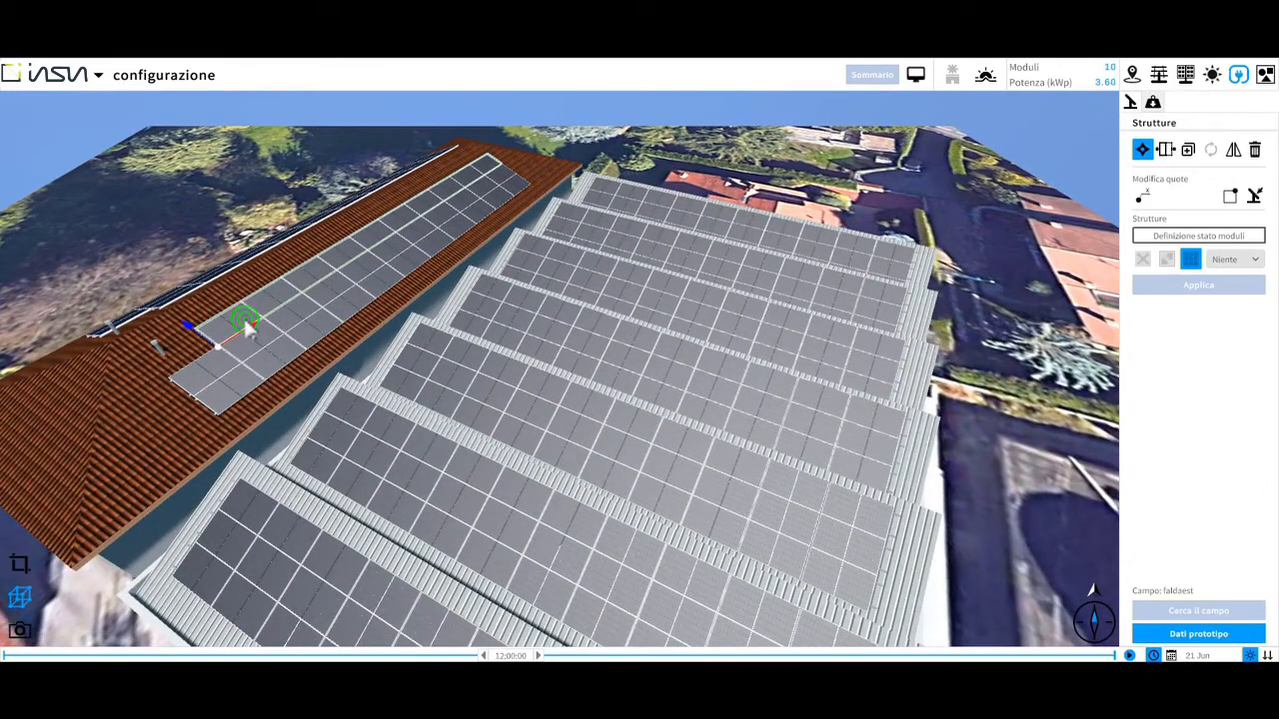
pyautogui.scroll(2, 247, 328)
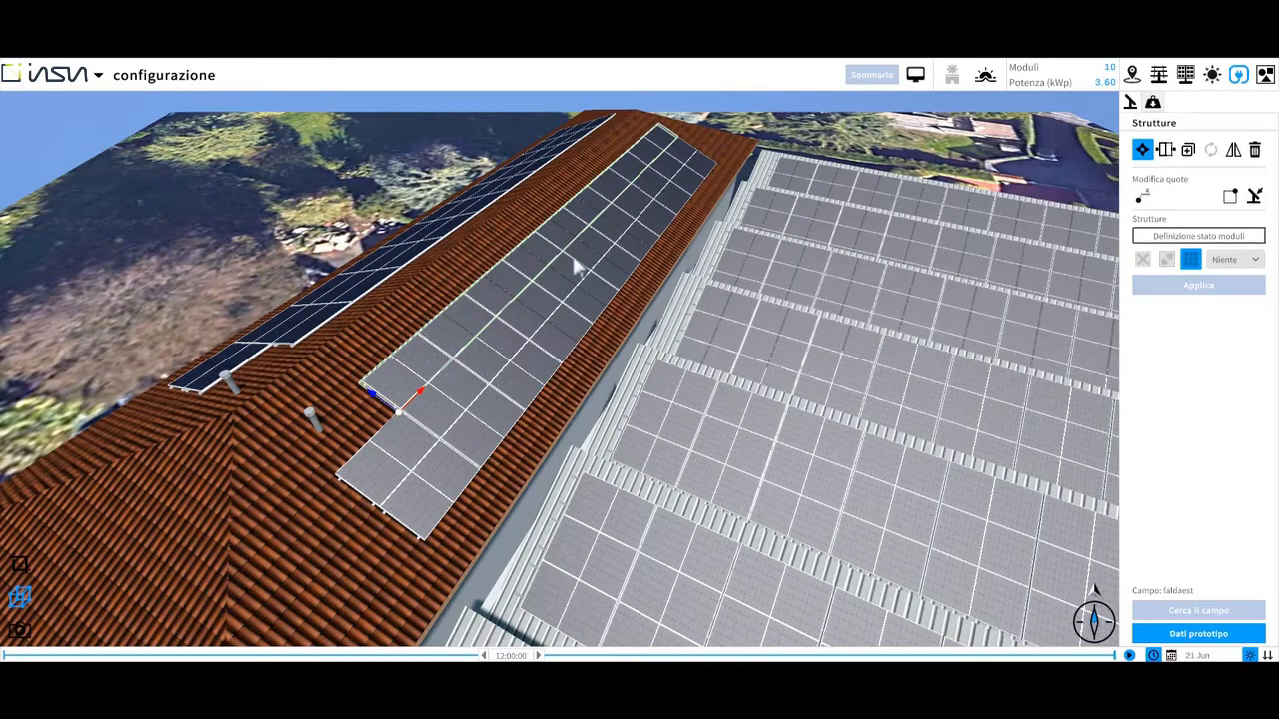
pyautogui.scroll(-3, 463, 347)
pyautogui.scroll(3, 380, 418)
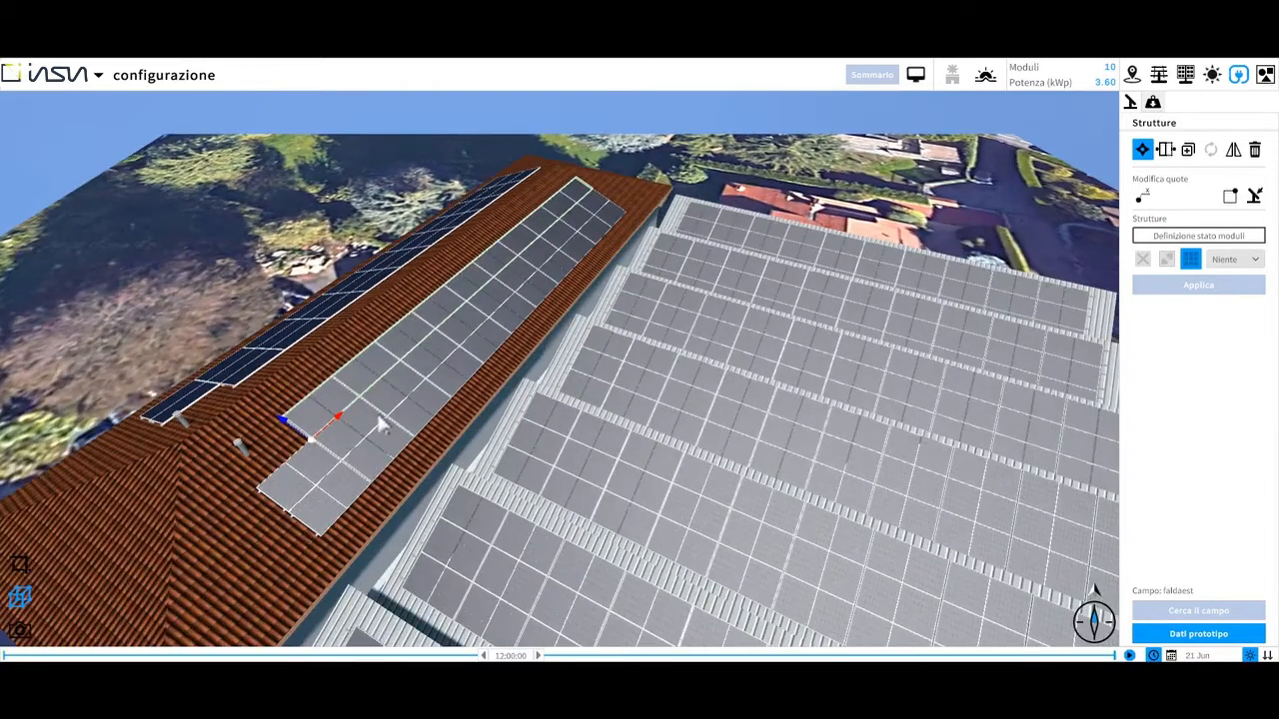
pyautogui.scroll(3, 380, 425)
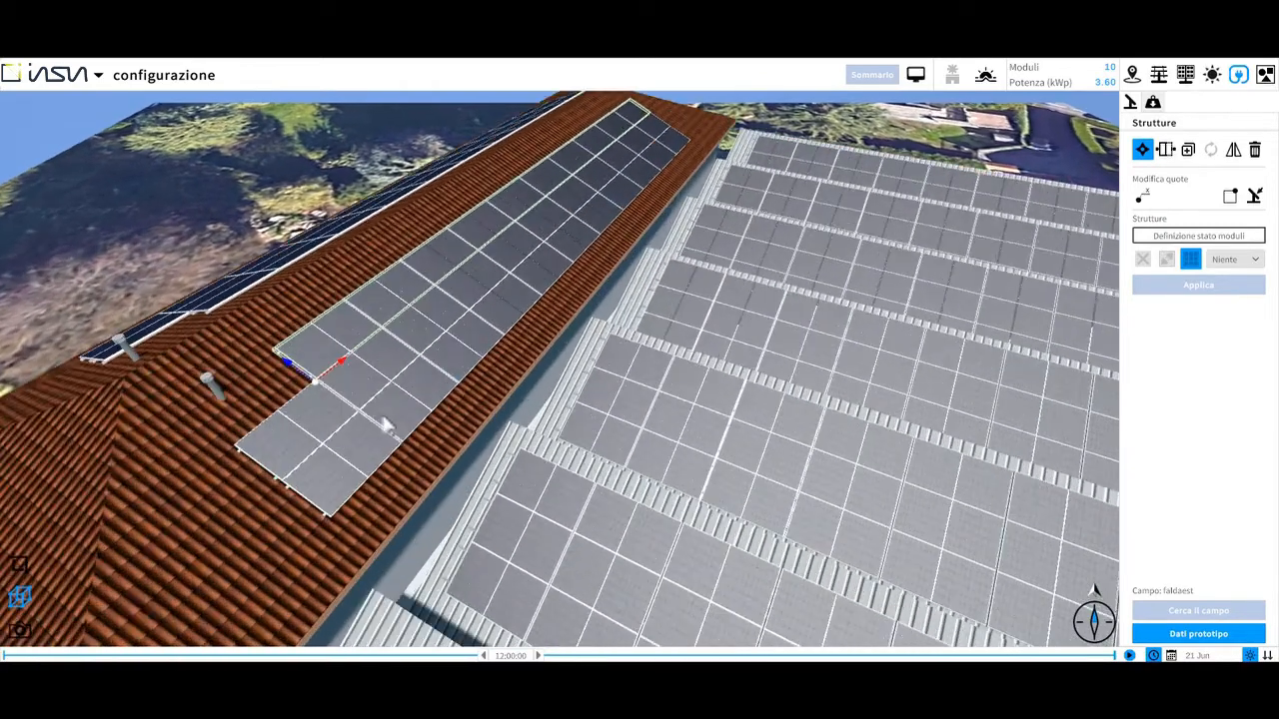
pyautogui.click(393, 419)
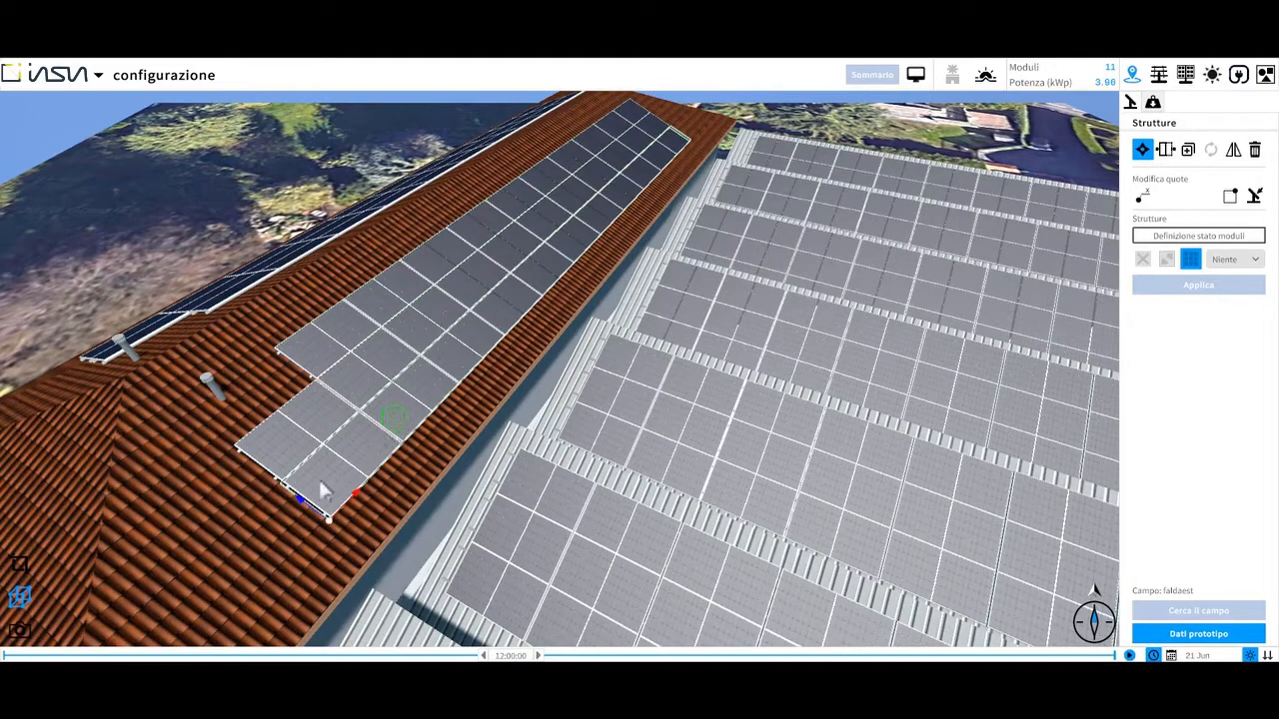
pyautogui.moveTo(301, 500); pyautogui.dragTo(328, 524)
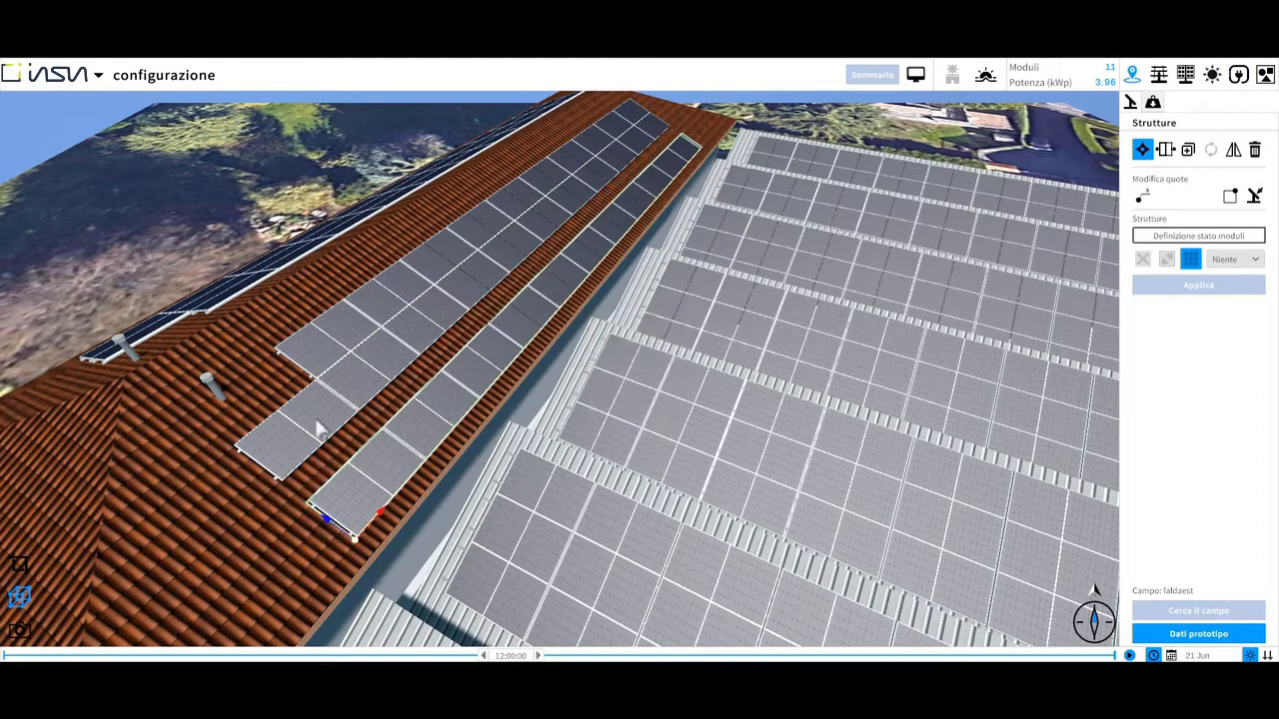
# Step: Move the middle faldaest row about 0.5 down the slope and bring the upper row down next to it
pyautogui.click(317, 426)
pyautogui.moveTo(250, 470); pyautogui.dragTo(276, 489)
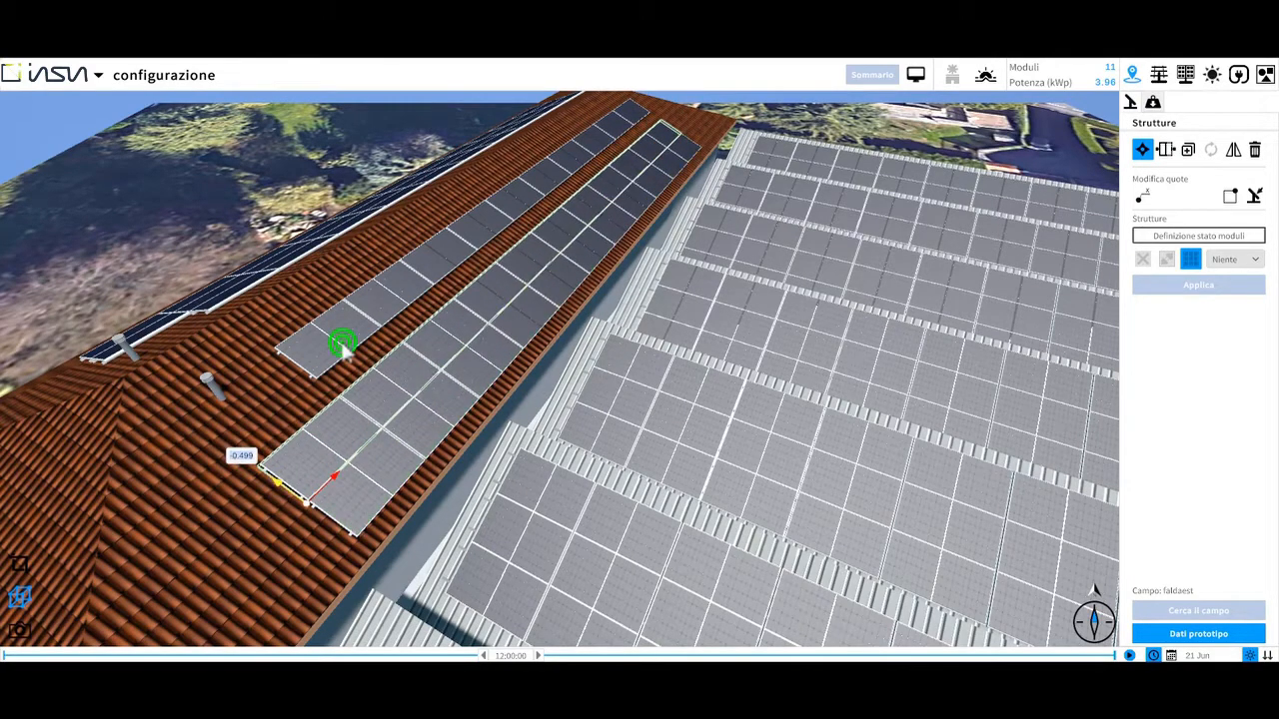
pyautogui.click(342, 346)
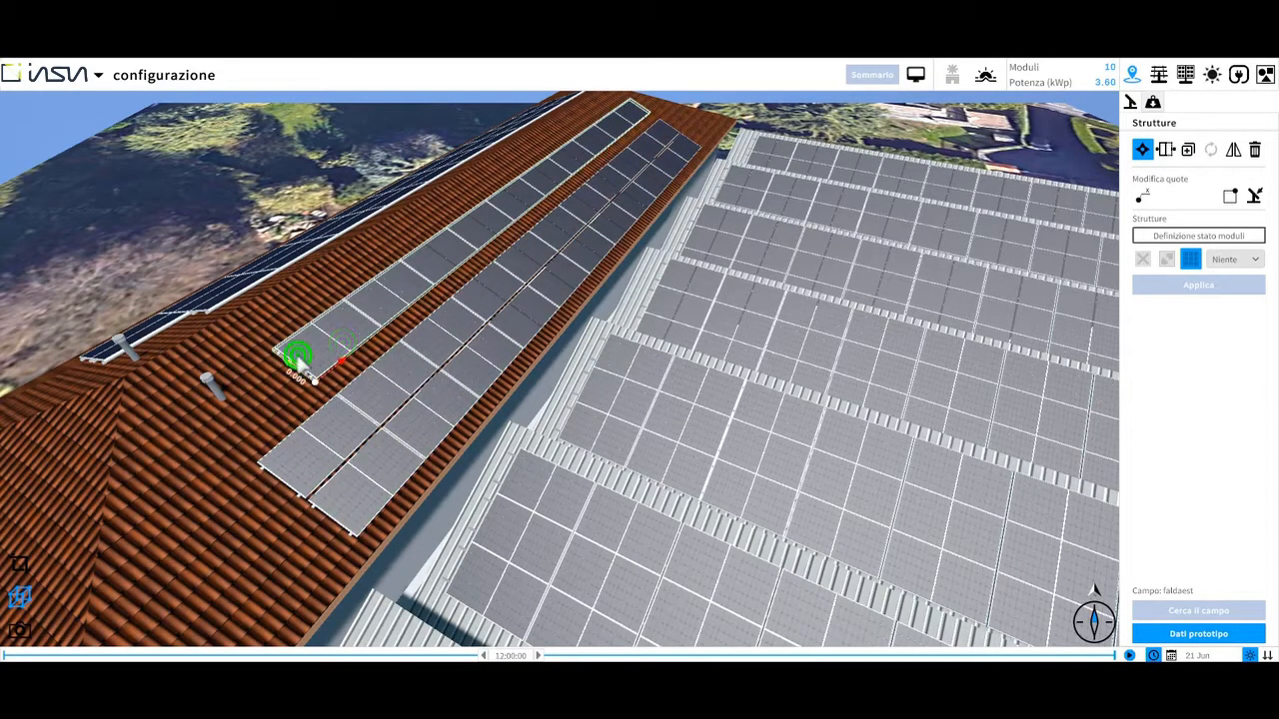
pyautogui.moveTo(288, 361); pyautogui.dragTo(304, 365)
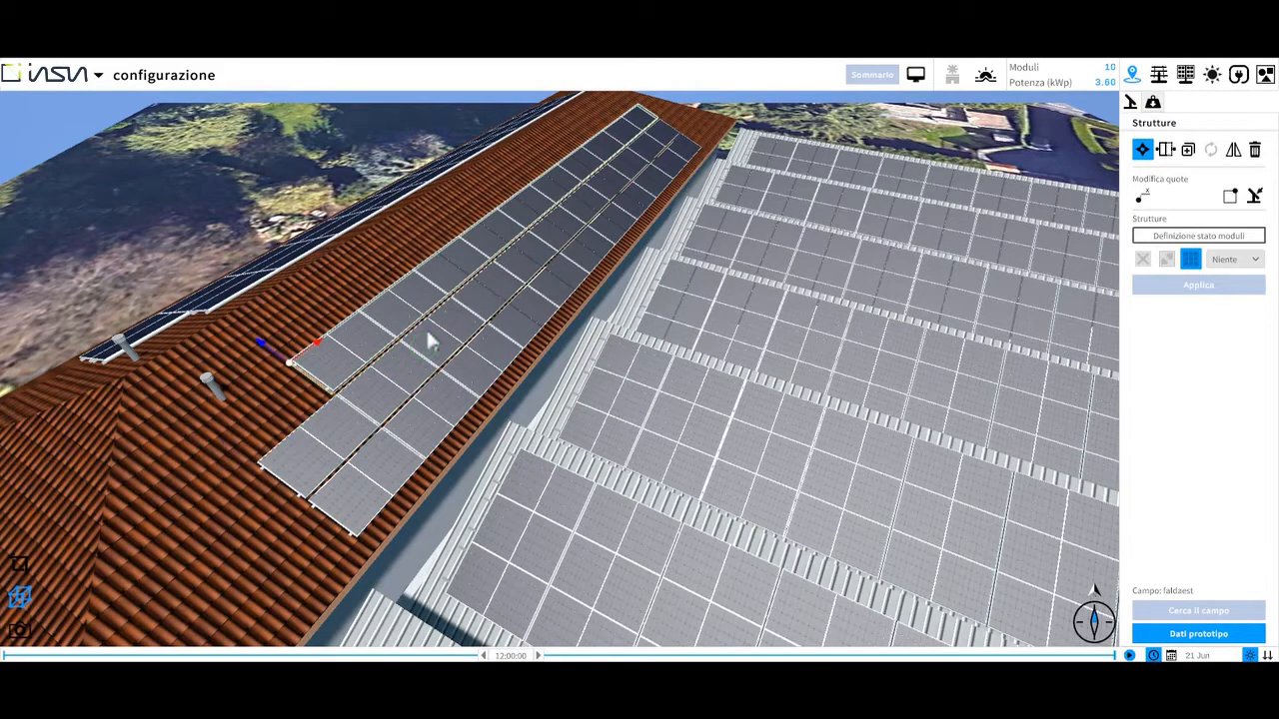
# Step: Duplicate the upper 10-module row of the faldaest field up the slope, next to the original
pyautogui.click(1188, 149)
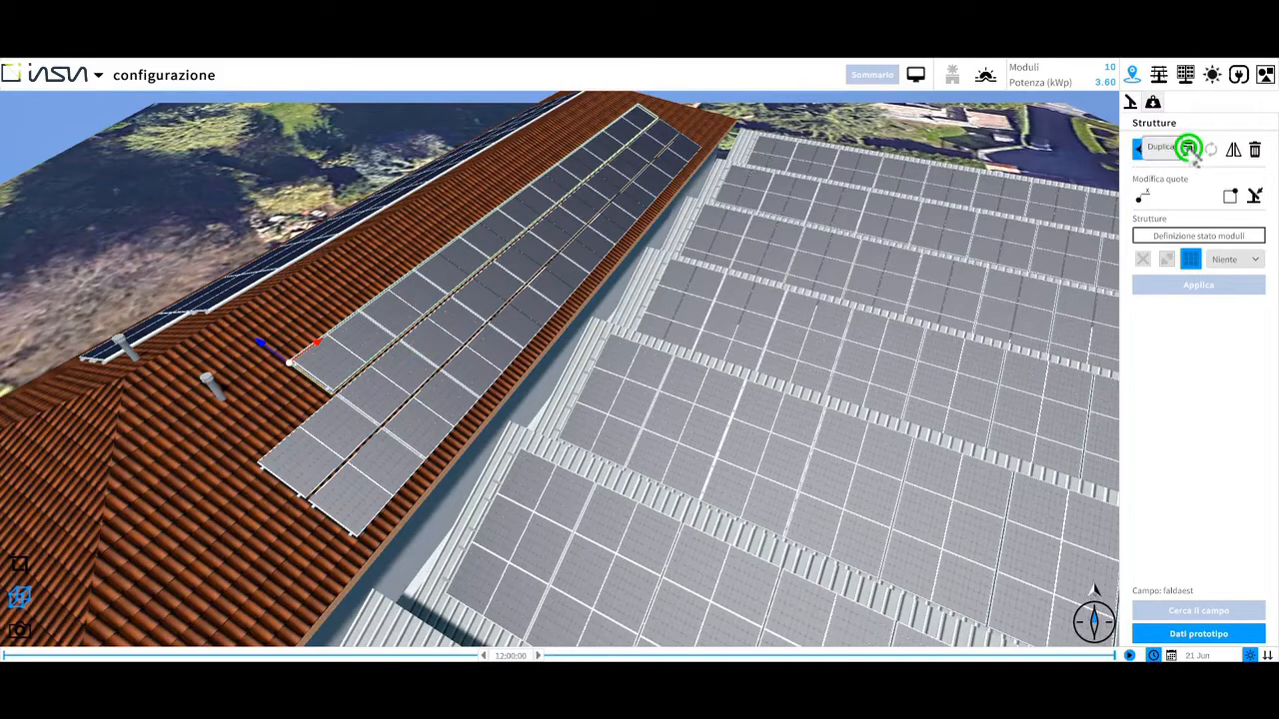
pyautogui.click(260, 343)
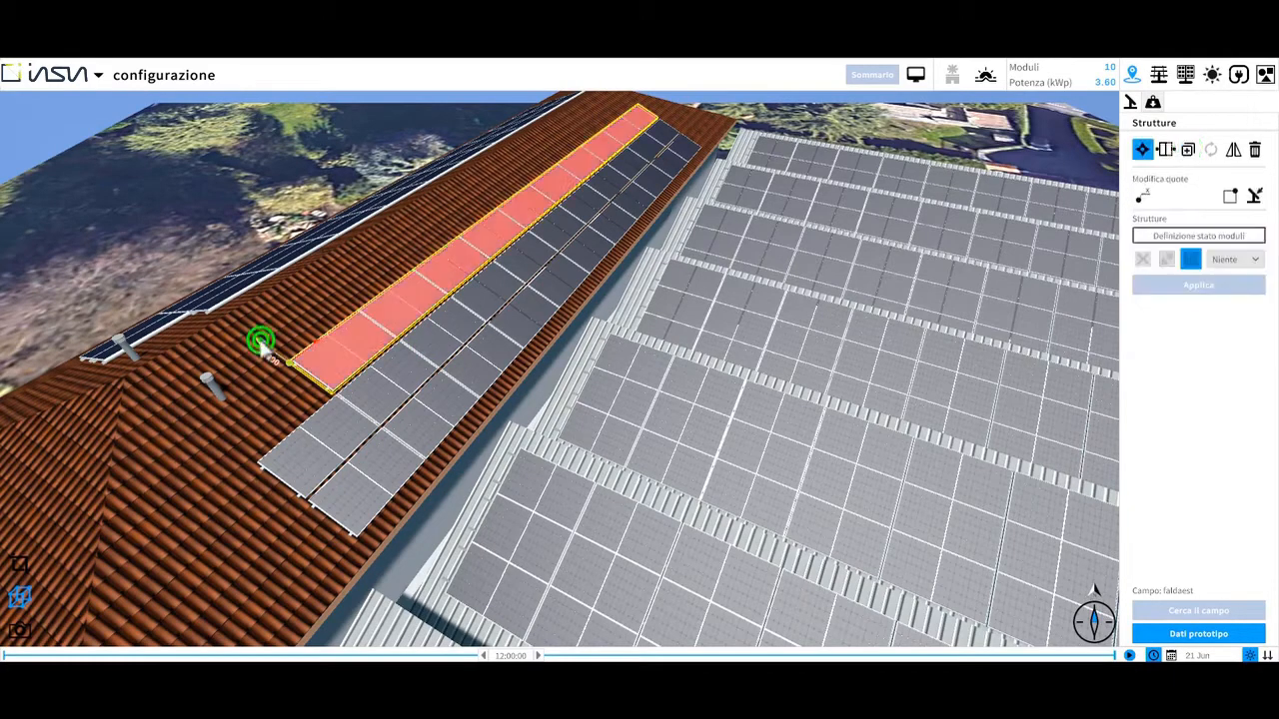
pyautogui.click(231, 302)
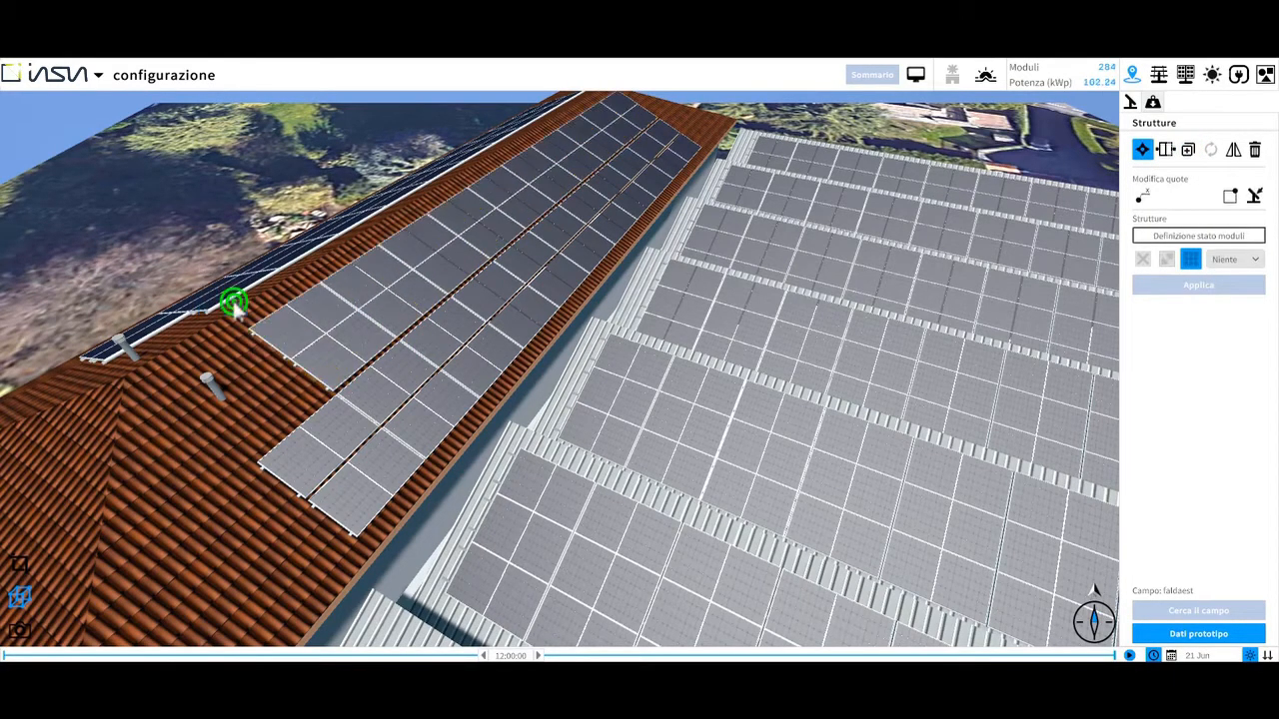
# Step: Close the gaps between the faldaest rows by moving the 11-module middle row about 0.119 up the slope and the lowest row after it
pyautogui.click(394, 372)
pyautogui.click(227, 447)
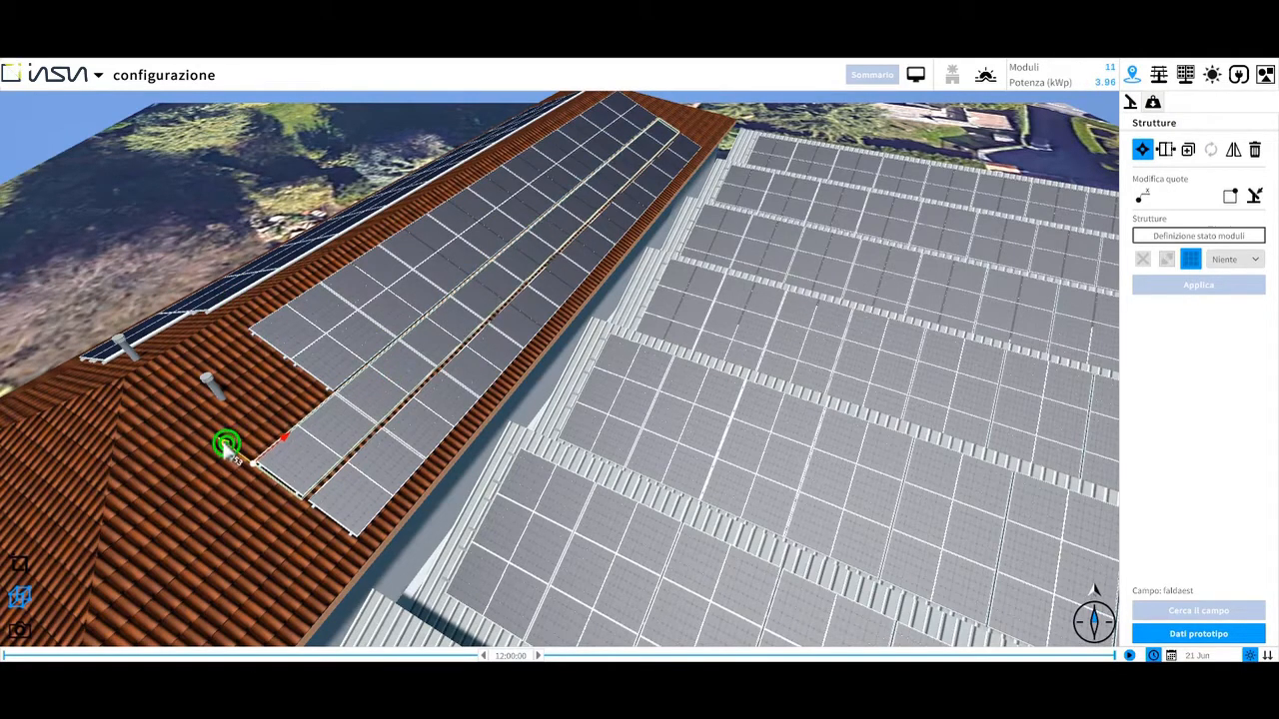
pyautogui.moveTo(222, 447); pyautogui.dragTo(220, 445)
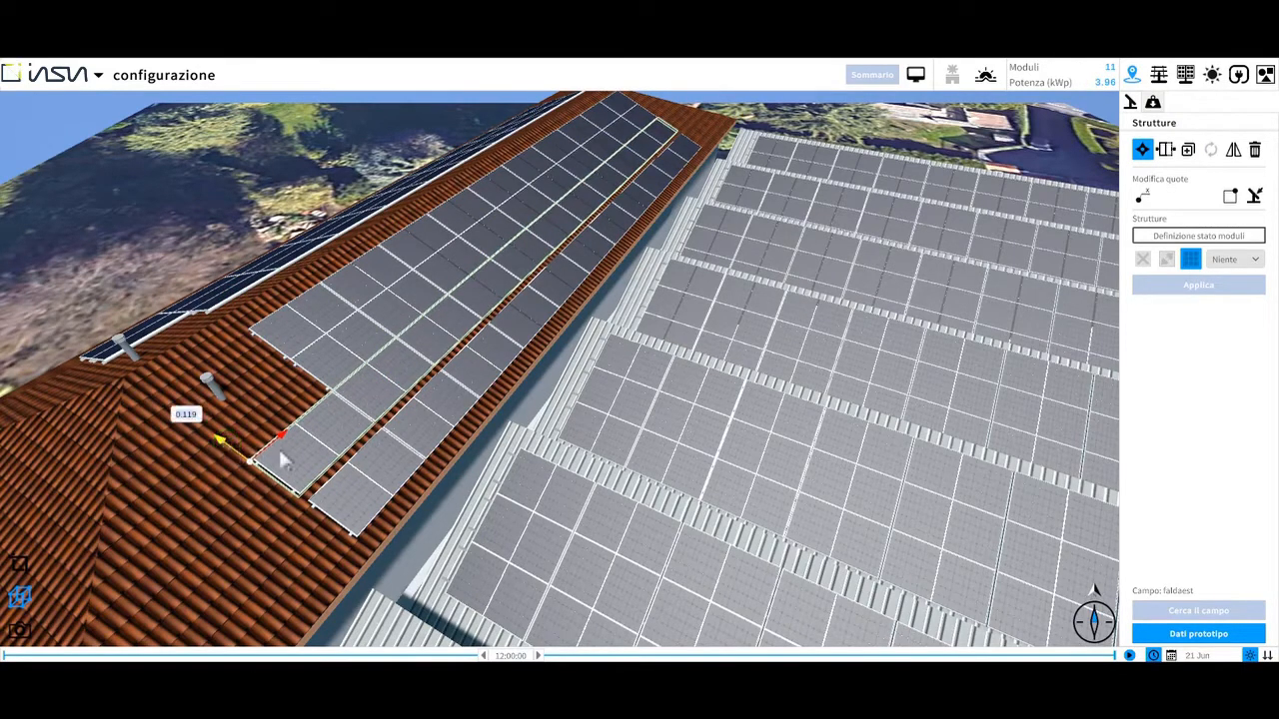
pyautogui.click(377, 470)
pyautogui.moveTo(277, 483); pyautogui.dragTo(273, 480)
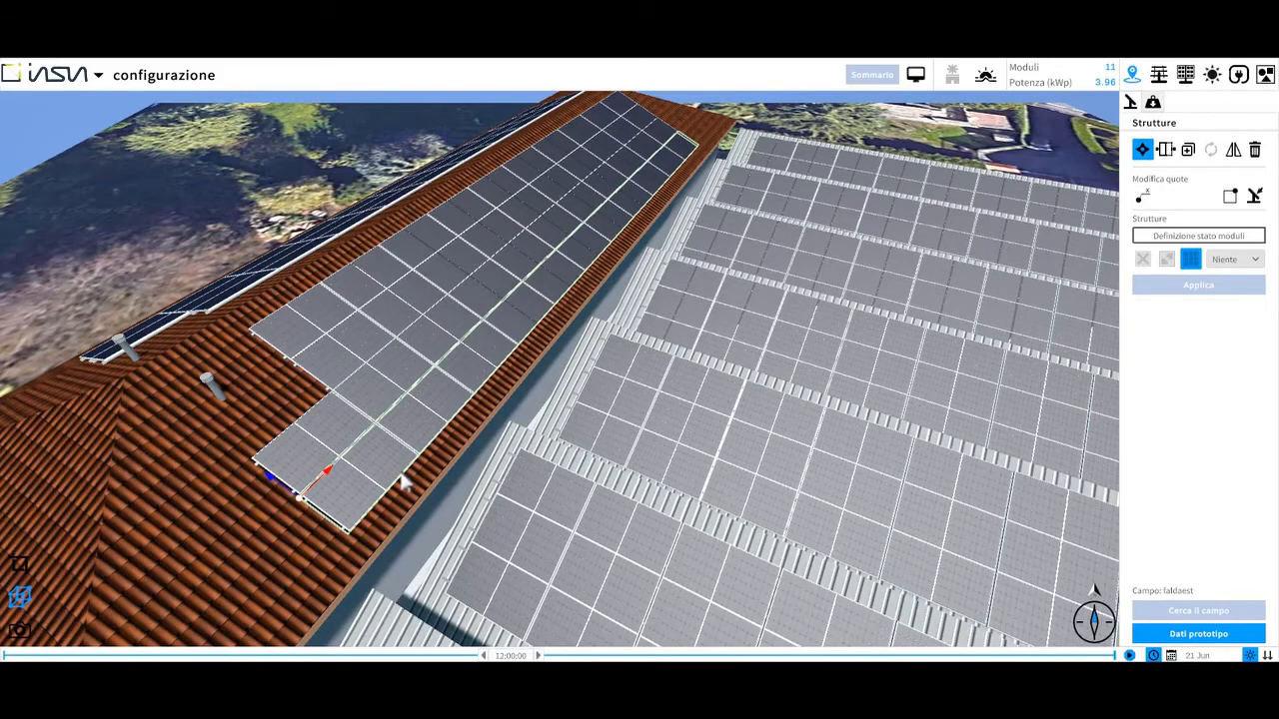
pyautogui.click(214, 176)
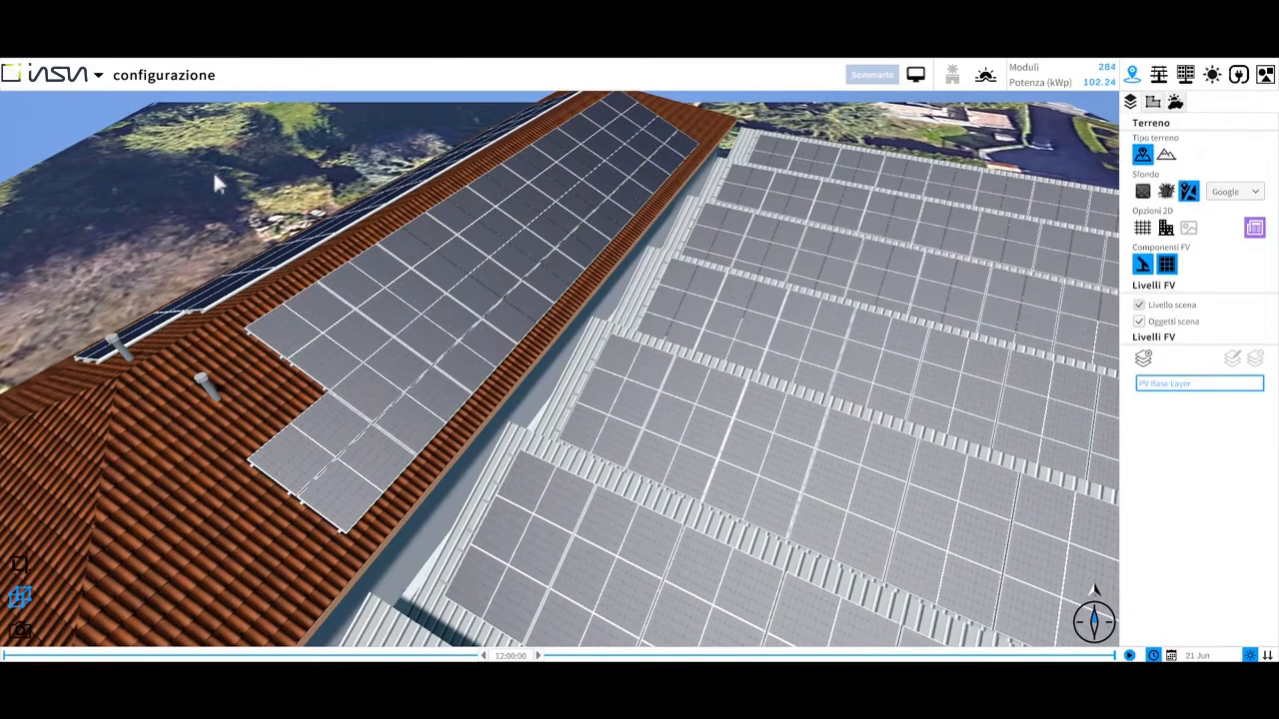
pyautogui.scroll(1, 214, 178)
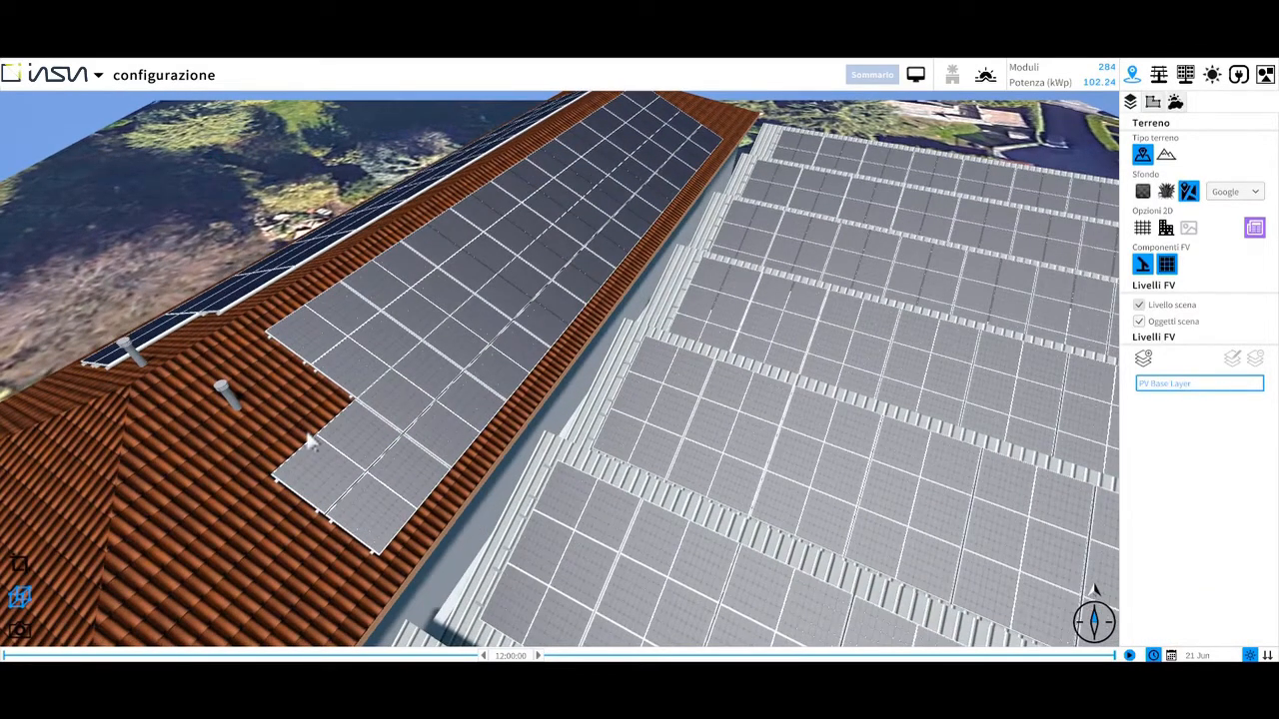
pyautogui.scroll(2, 312, 448)
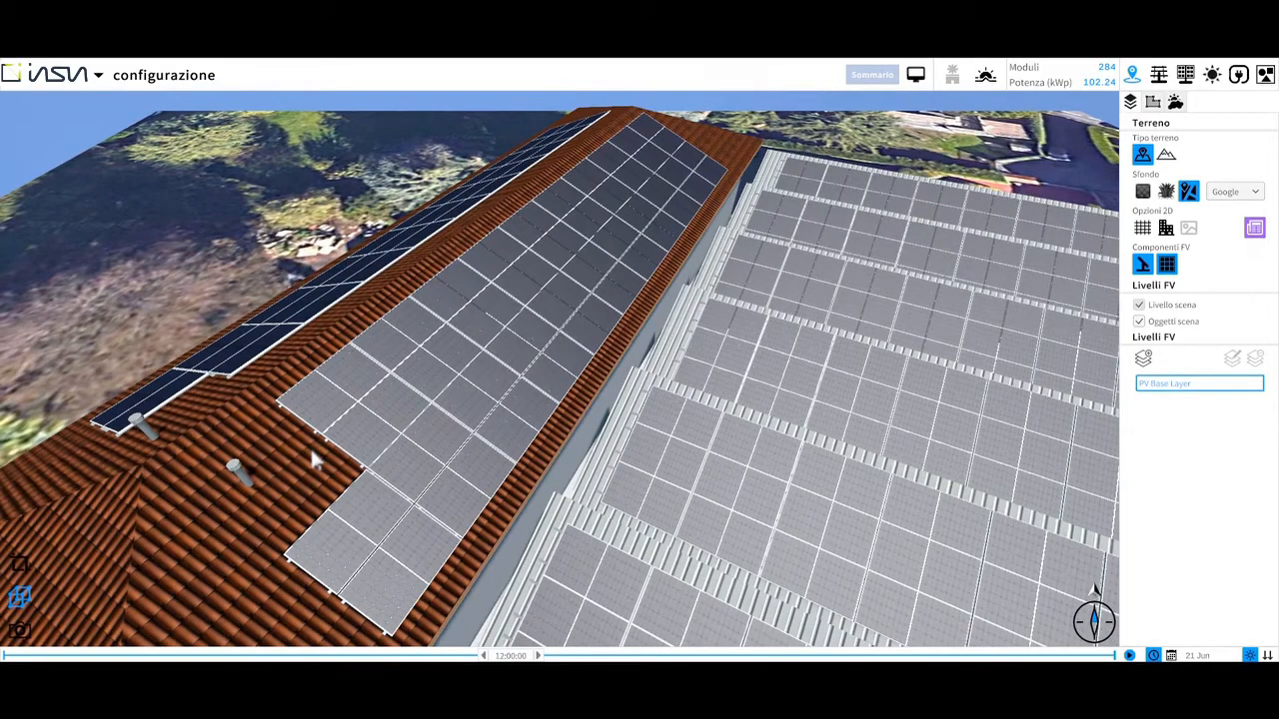
pyautogui.scroll(-1, 436, 465)
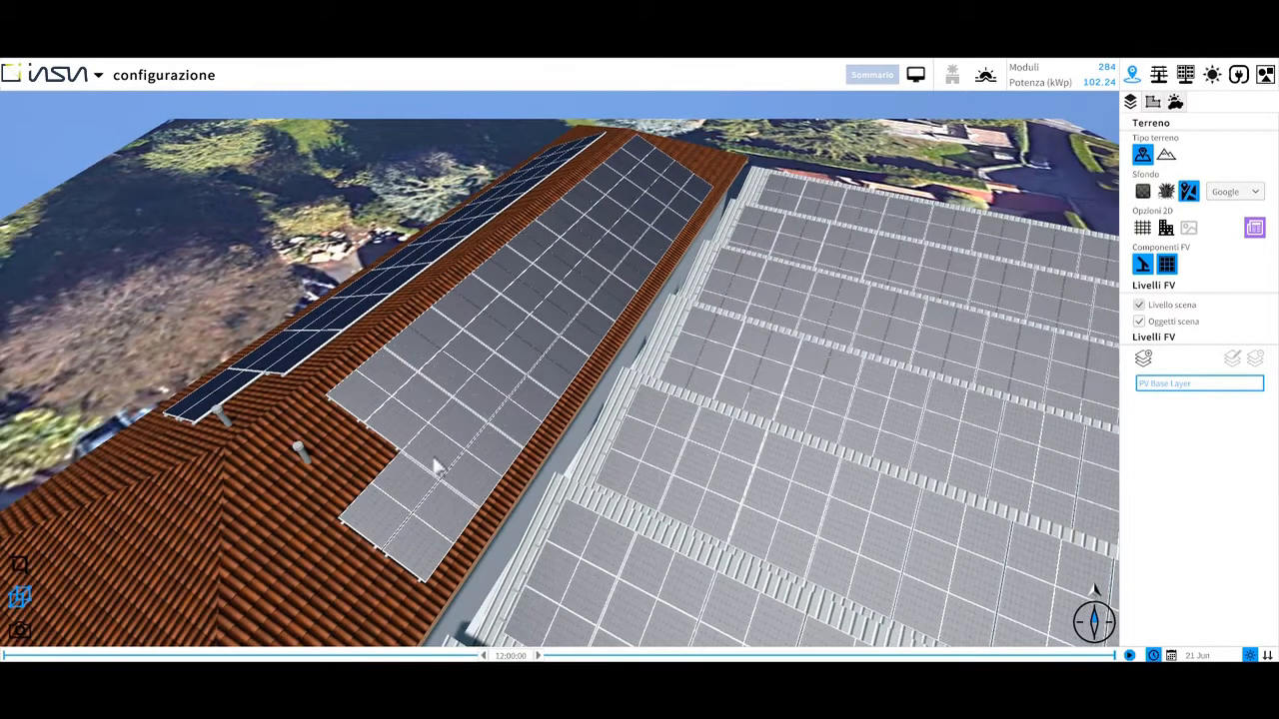
pyautogui.scroll(-4, 433, 458)
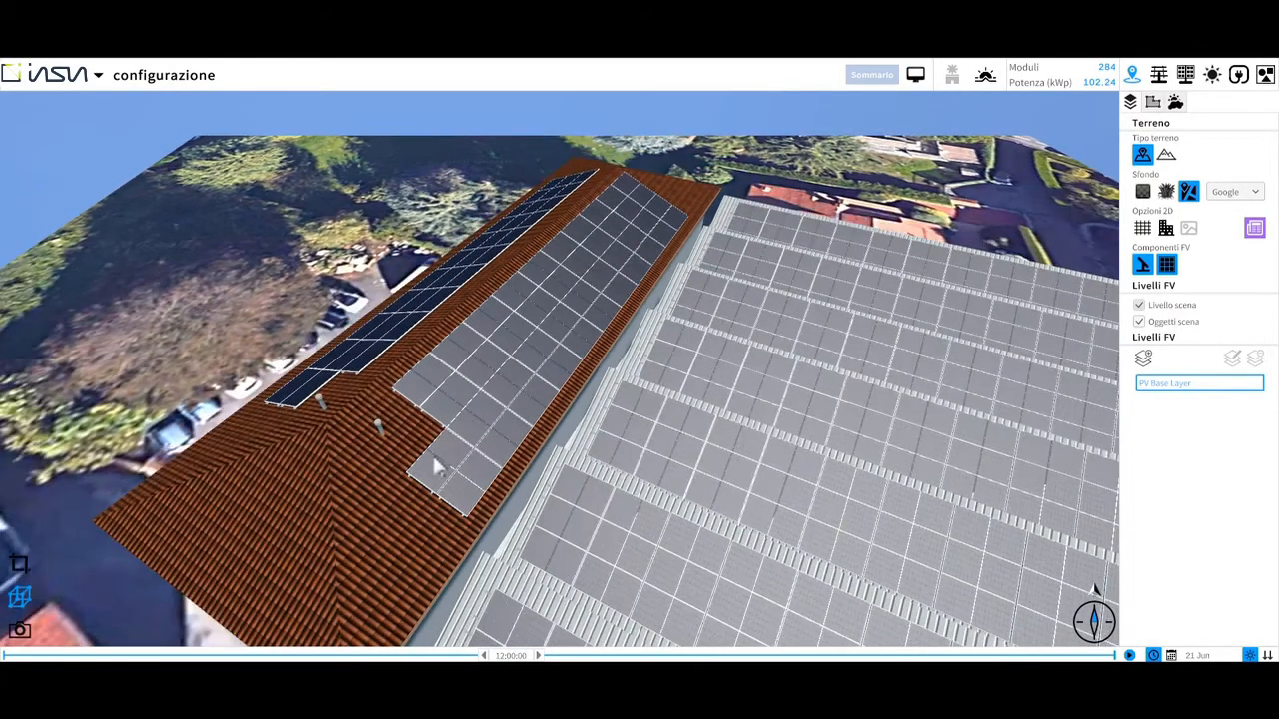
pyautogui.scroll(2, 250, 365)
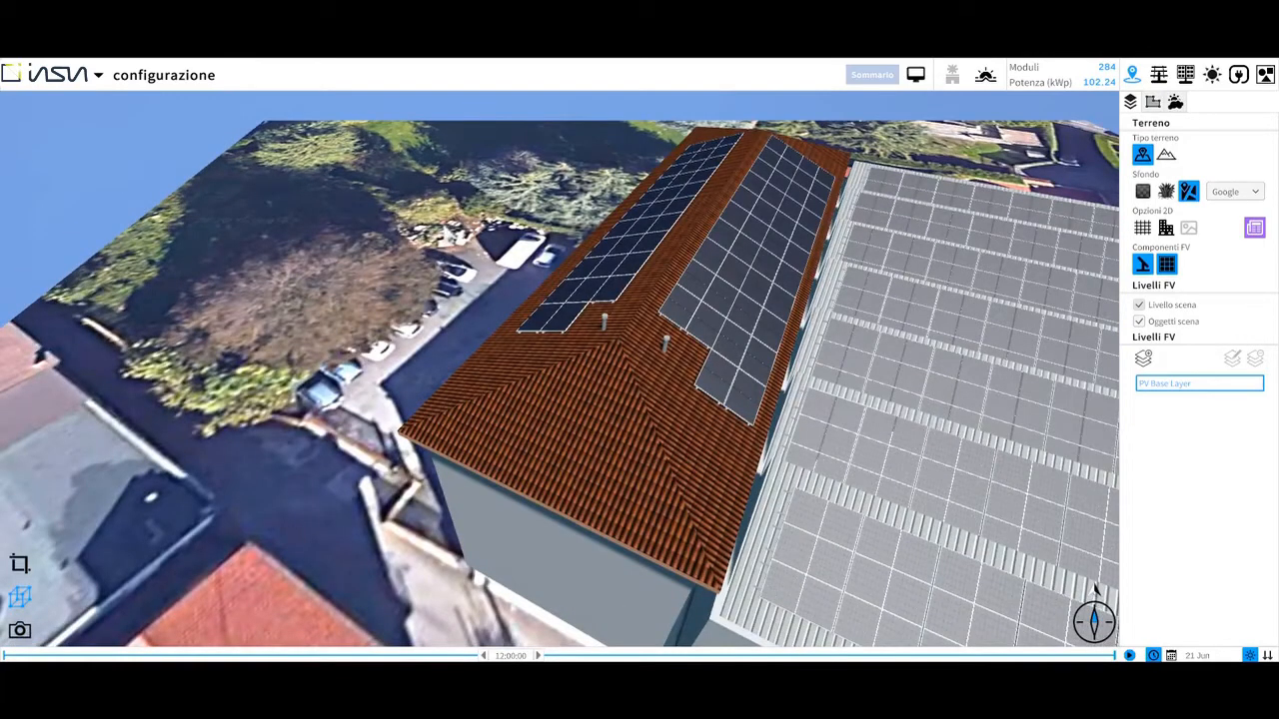
pyautogui.scroll(1, 567, 313)
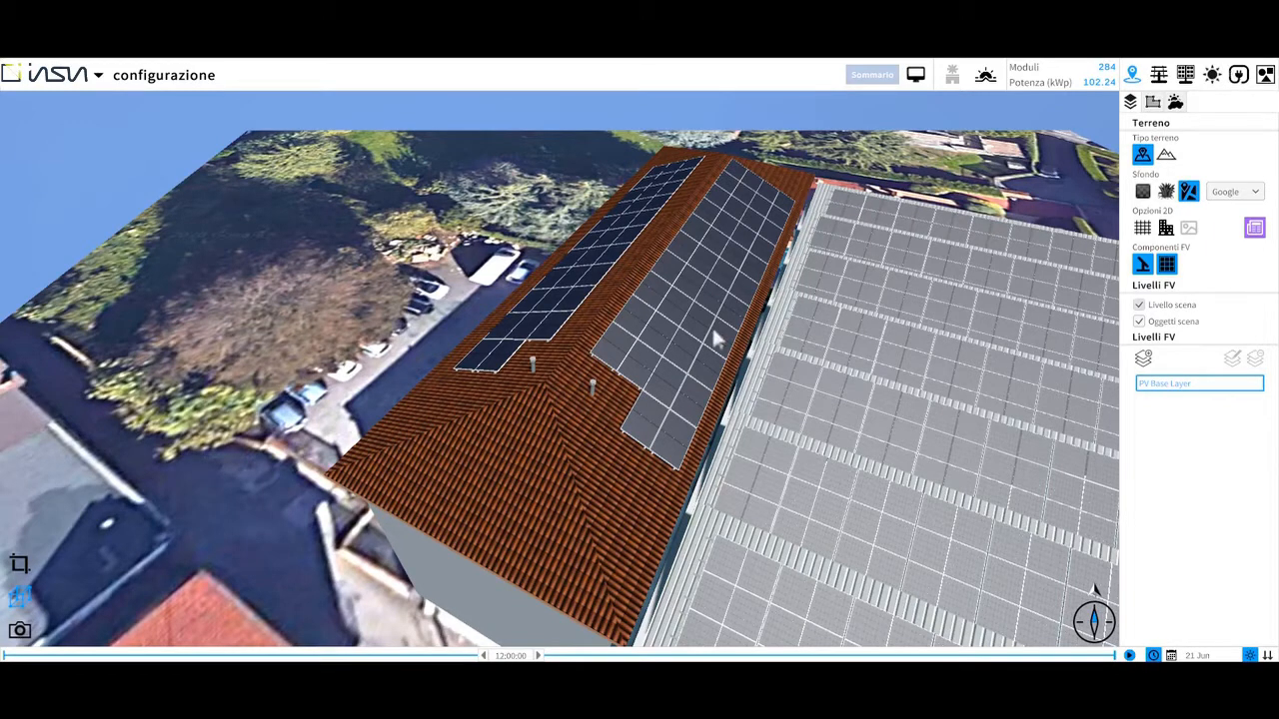
# Step: Assign wooden beams and standard tiles as roof materials for the faldaest statics, and select roof hook 554091 with a 1.65 m profile
pyautogui.click(629, 480)
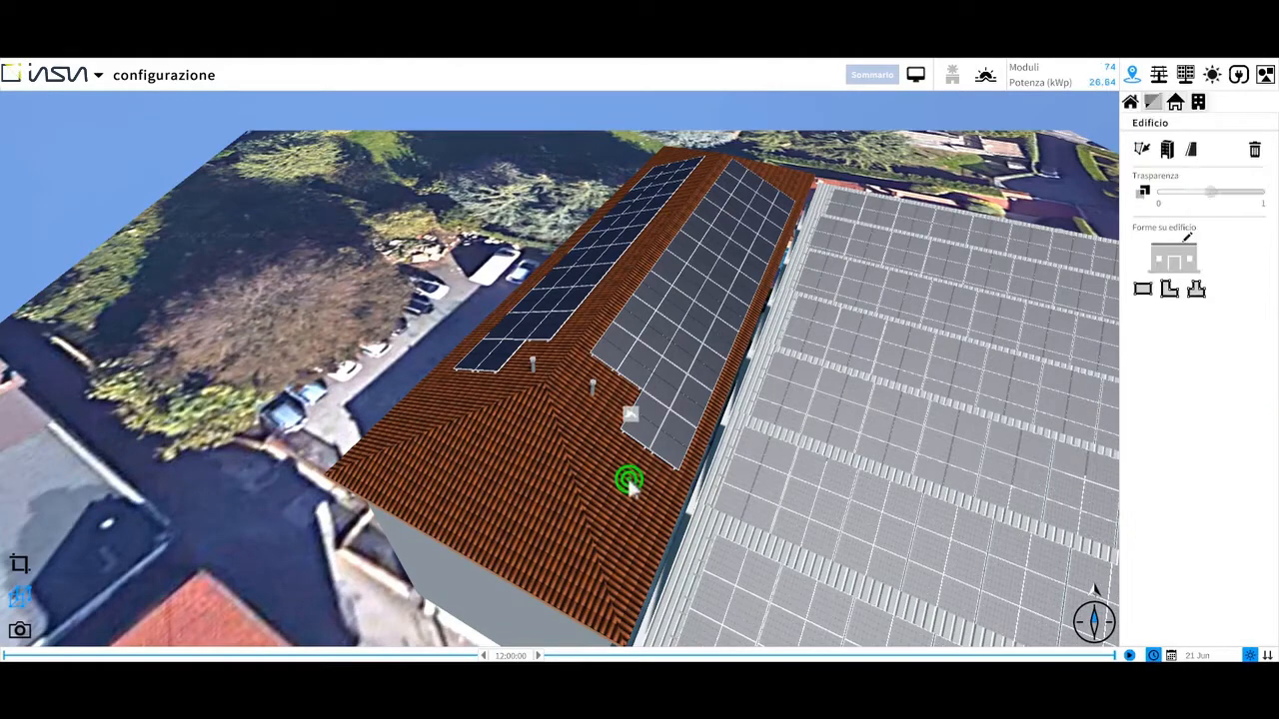
pyautogui.click(702, 372)
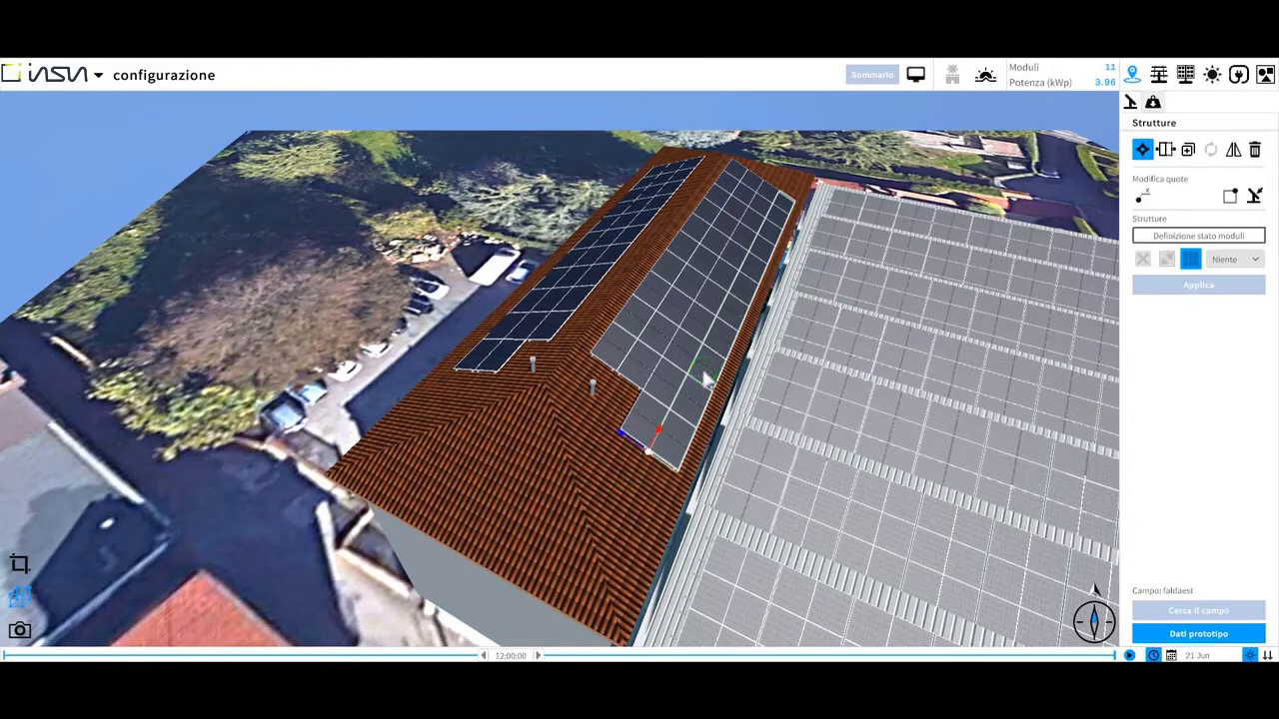
pyautogui.moveTo(706, 378); pyautogui.dragTo(651, 310)
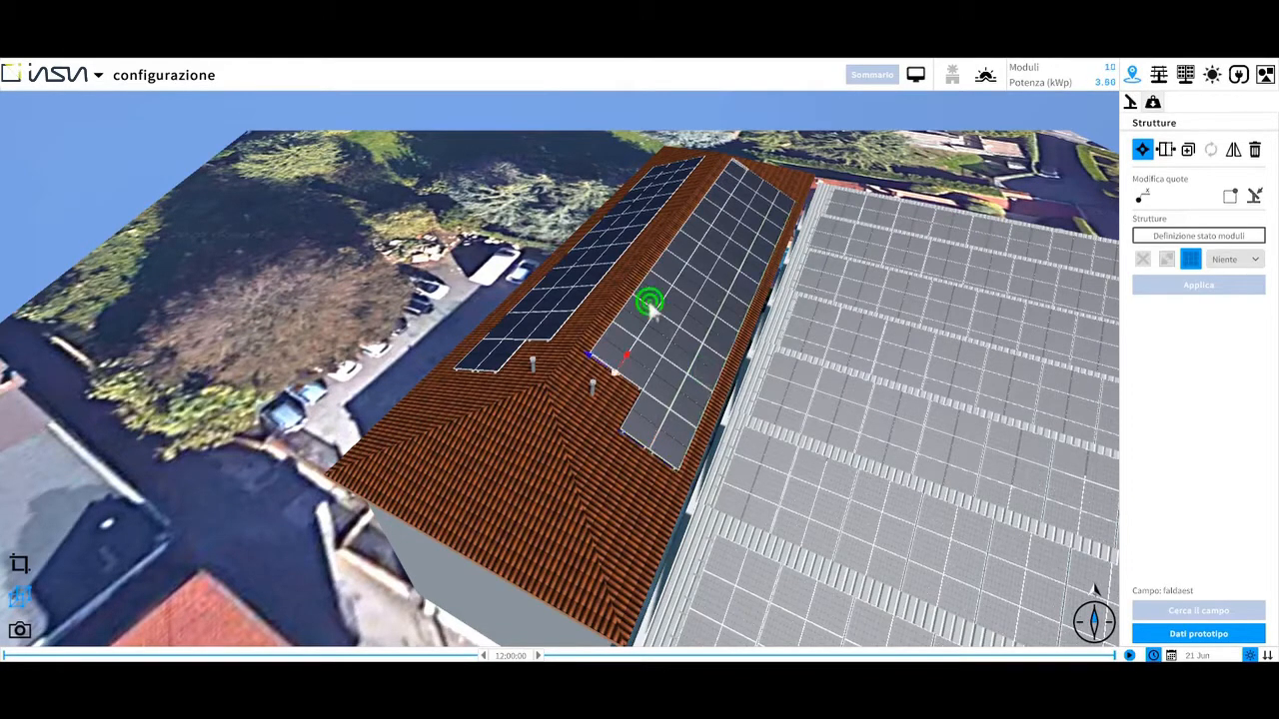
pyautogui.click(1154, 103)
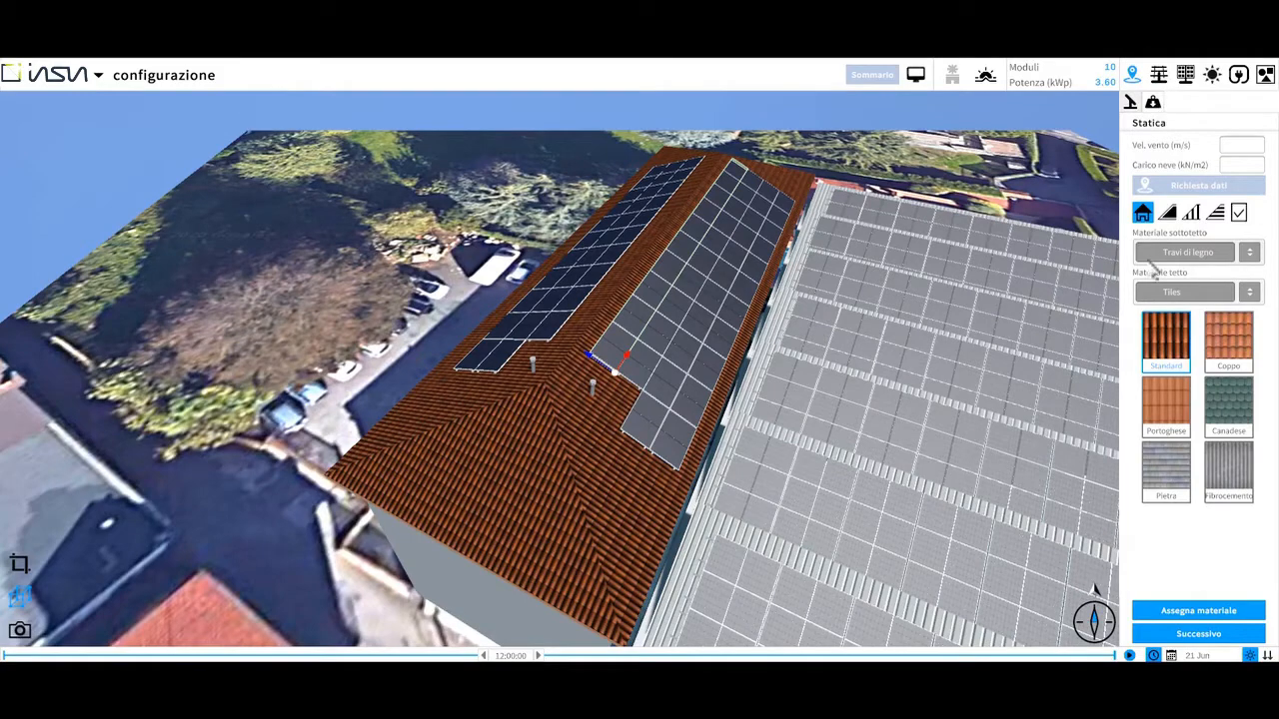
pyautogui.click(1212, 610)
pyautogui.click(1219, 634)
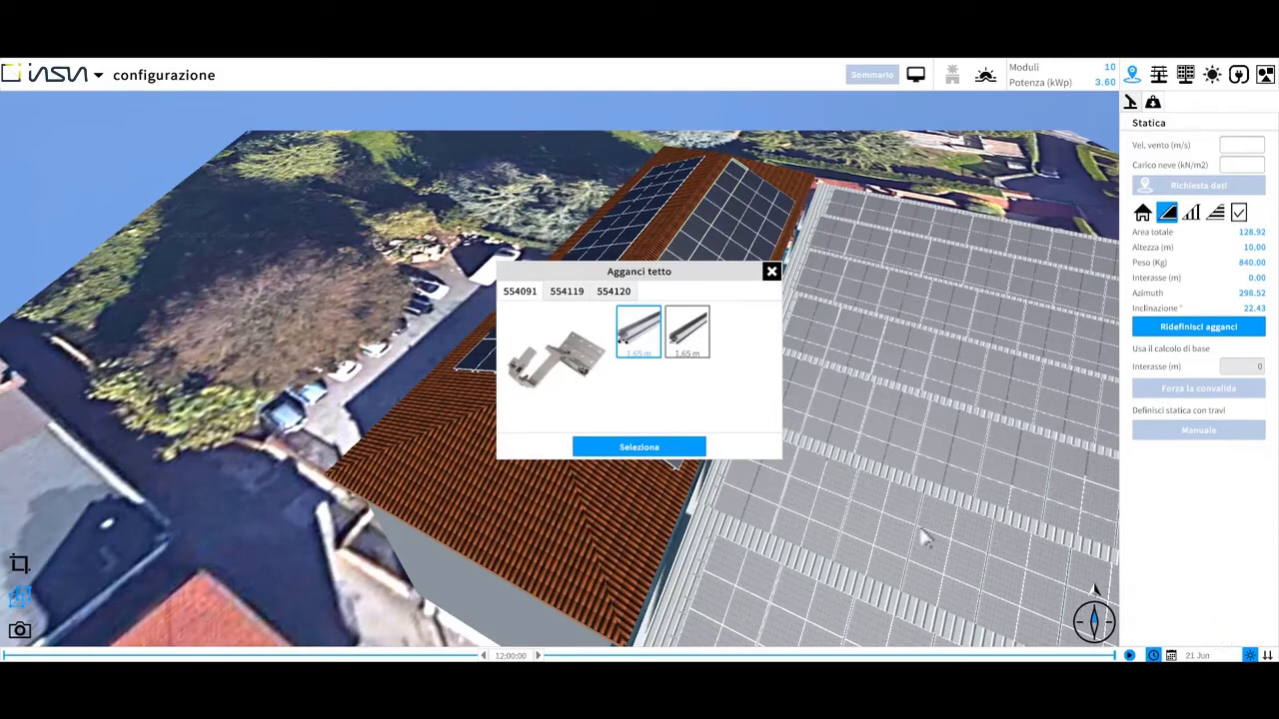
pyautogui.click(692, 449)
# Step: Create the faldaest roof beams manually with a 0.50 m offset, 0.60 m spacing, 0.10 m beam width and 0.20 m beam height
pyautogui.click(1231, 430)
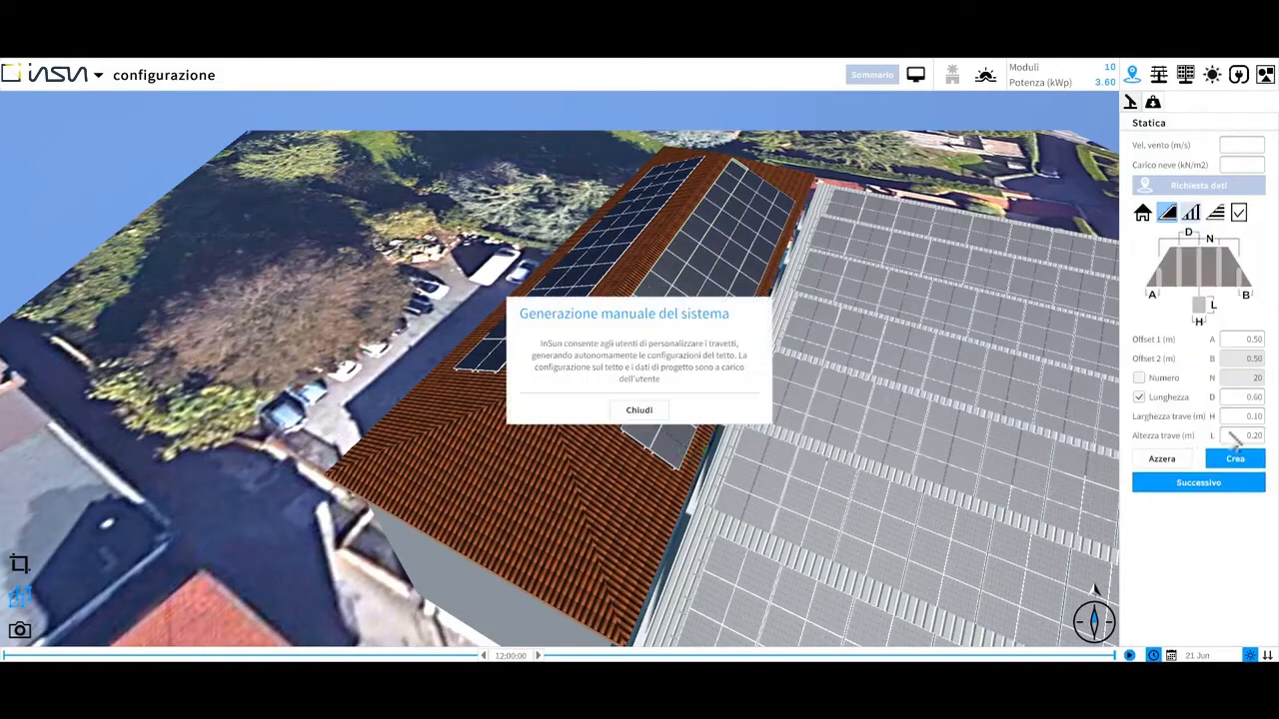
pyautogui.click(640, 410)
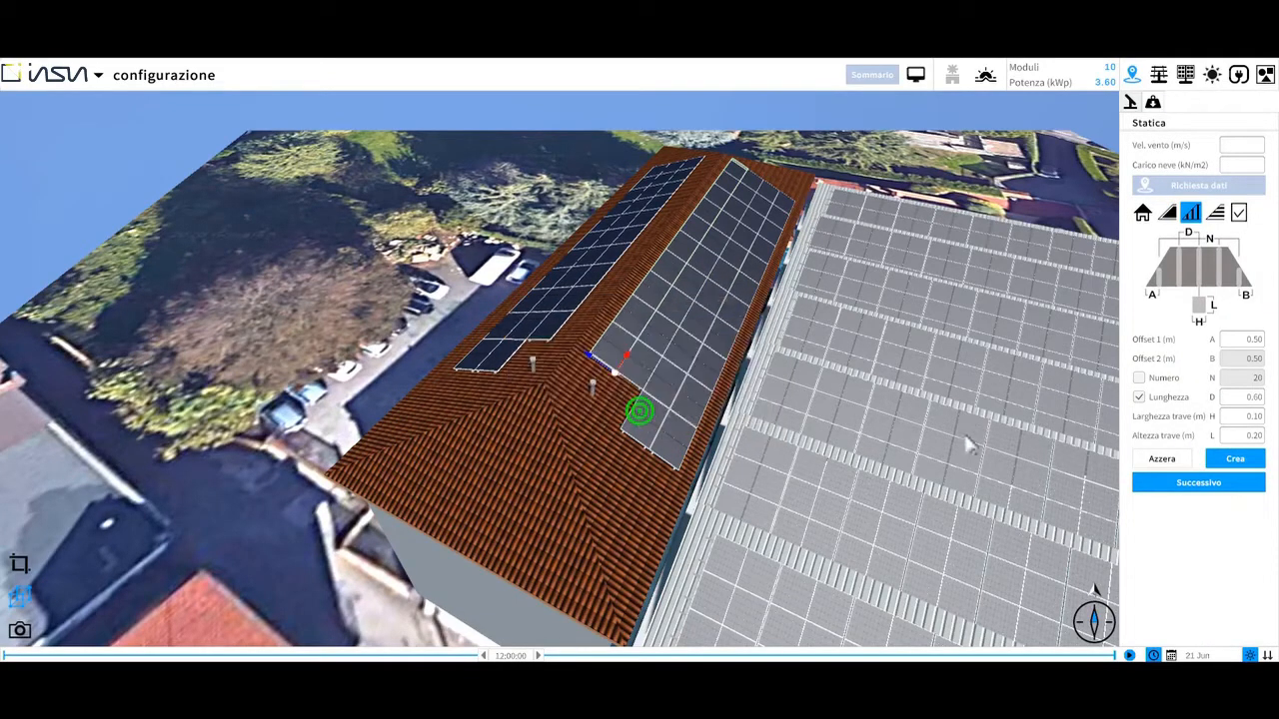
pyautogui.click(1232, 456)
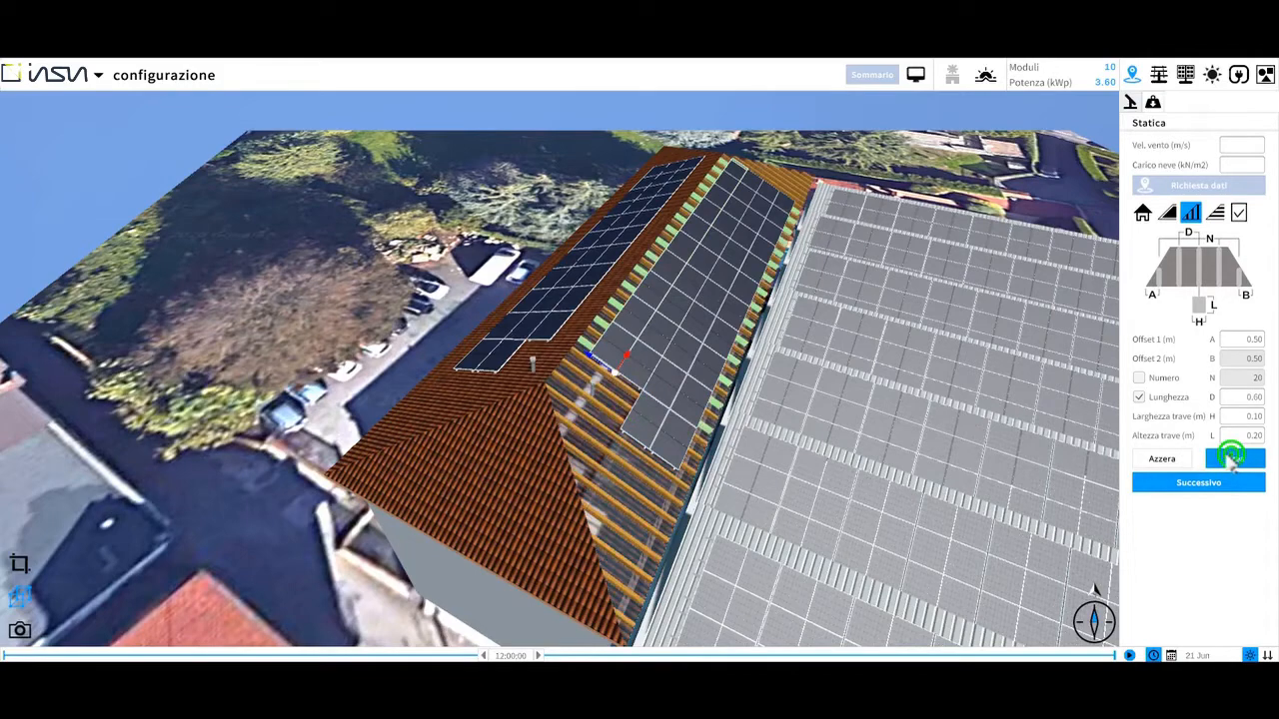
# Step: Check the faldaest module rows over the beams and validate the statics of the field's structures
pyautogui.click(652, 346)
pyautogui.click(657, 340)
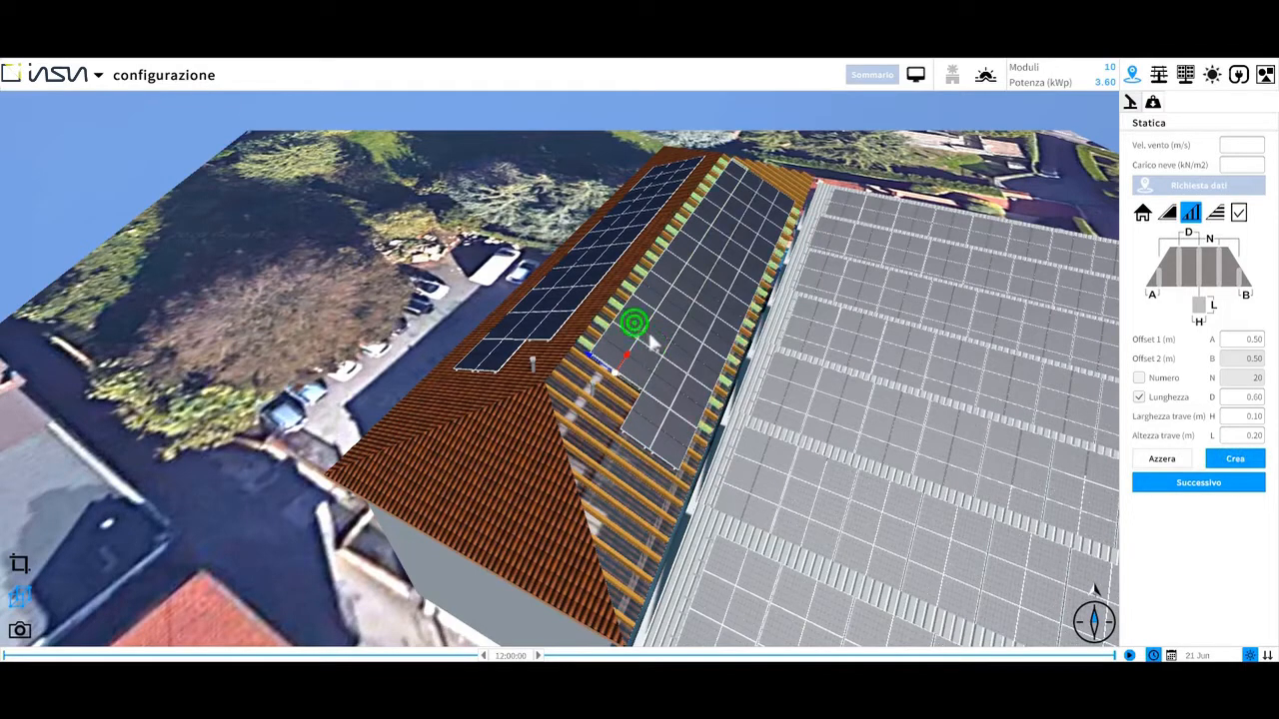
pyautogui.click(675, 366)
pyautogui.click(698, 386)
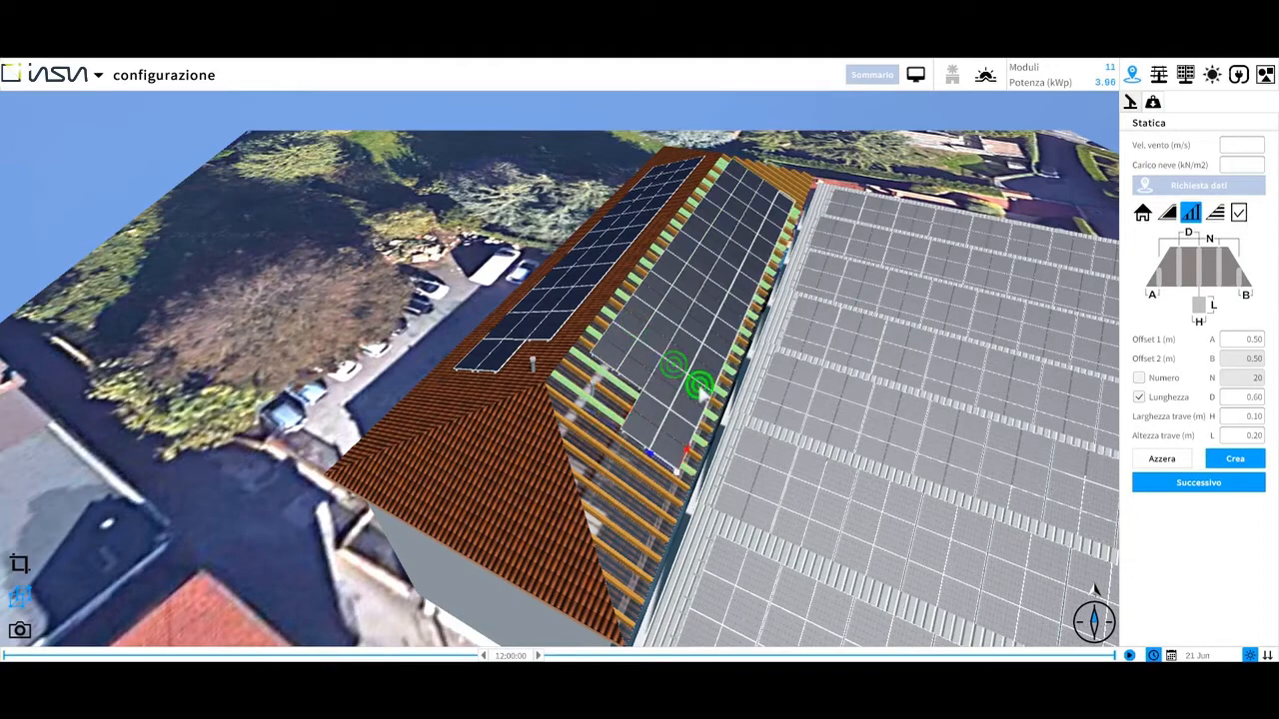
pyautogui.click(1227, 481)
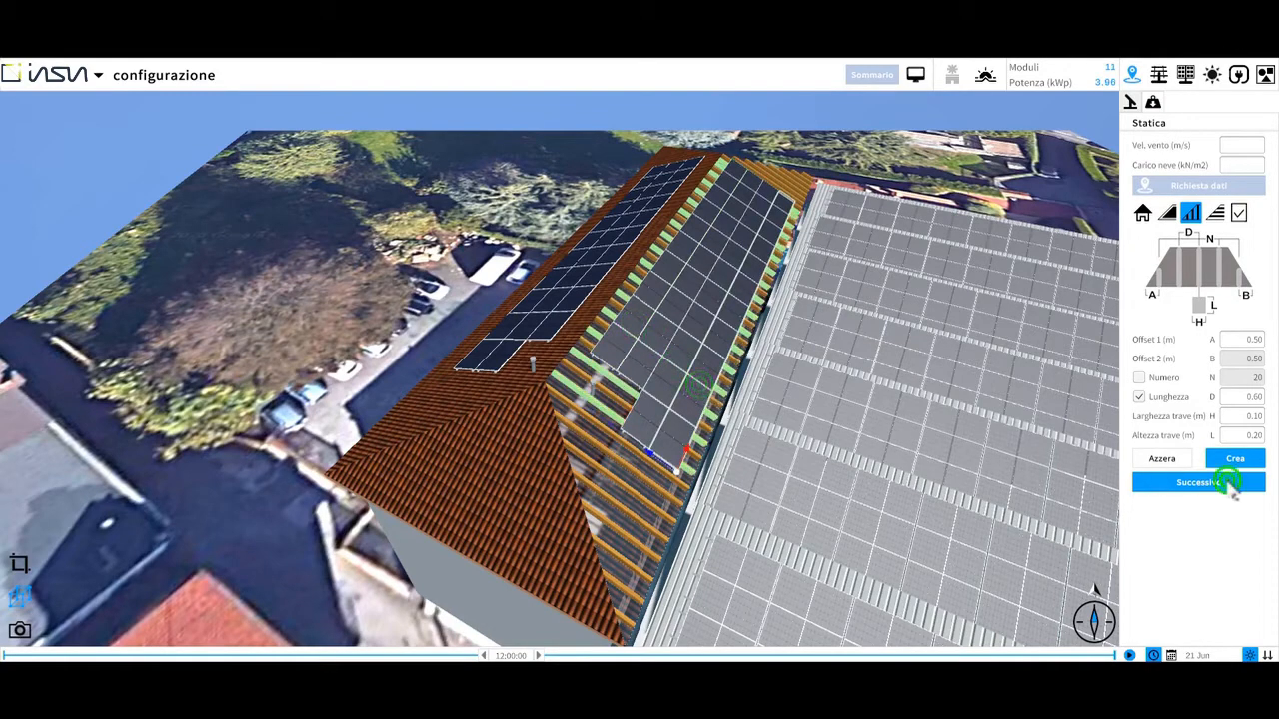
pyautogui.click(1219, 338)
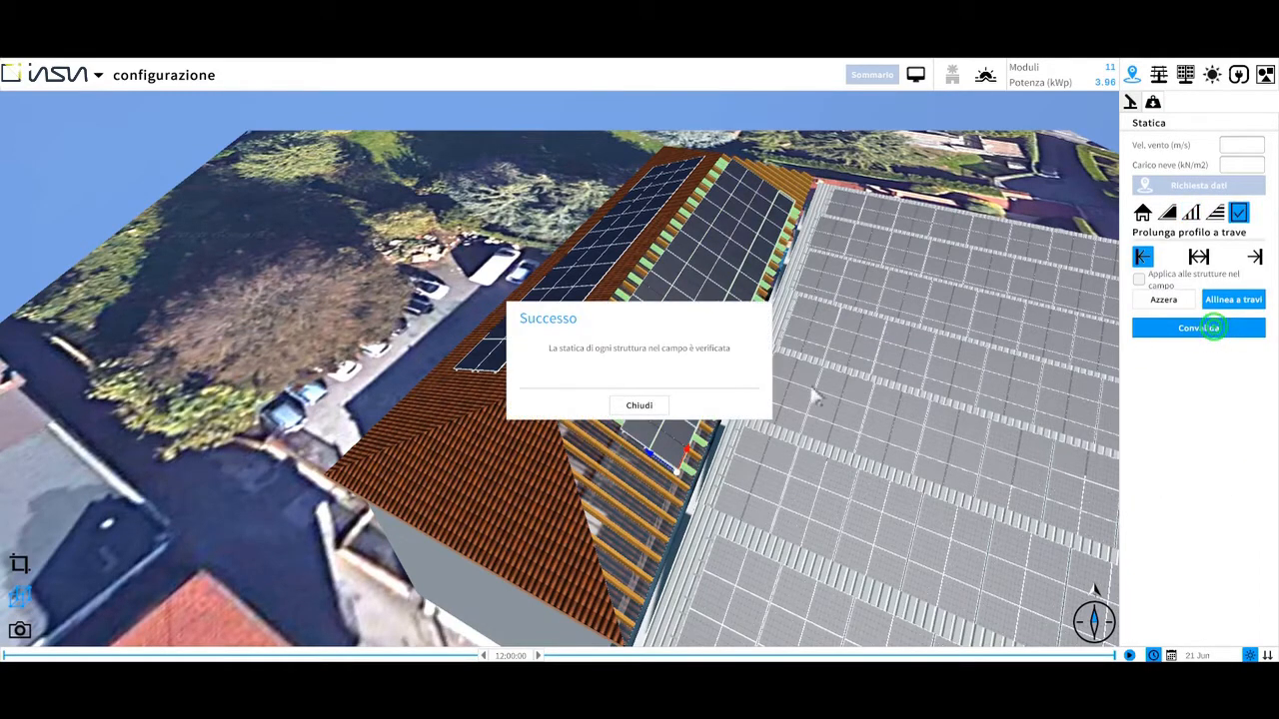
pyautogui.click(657, 408)
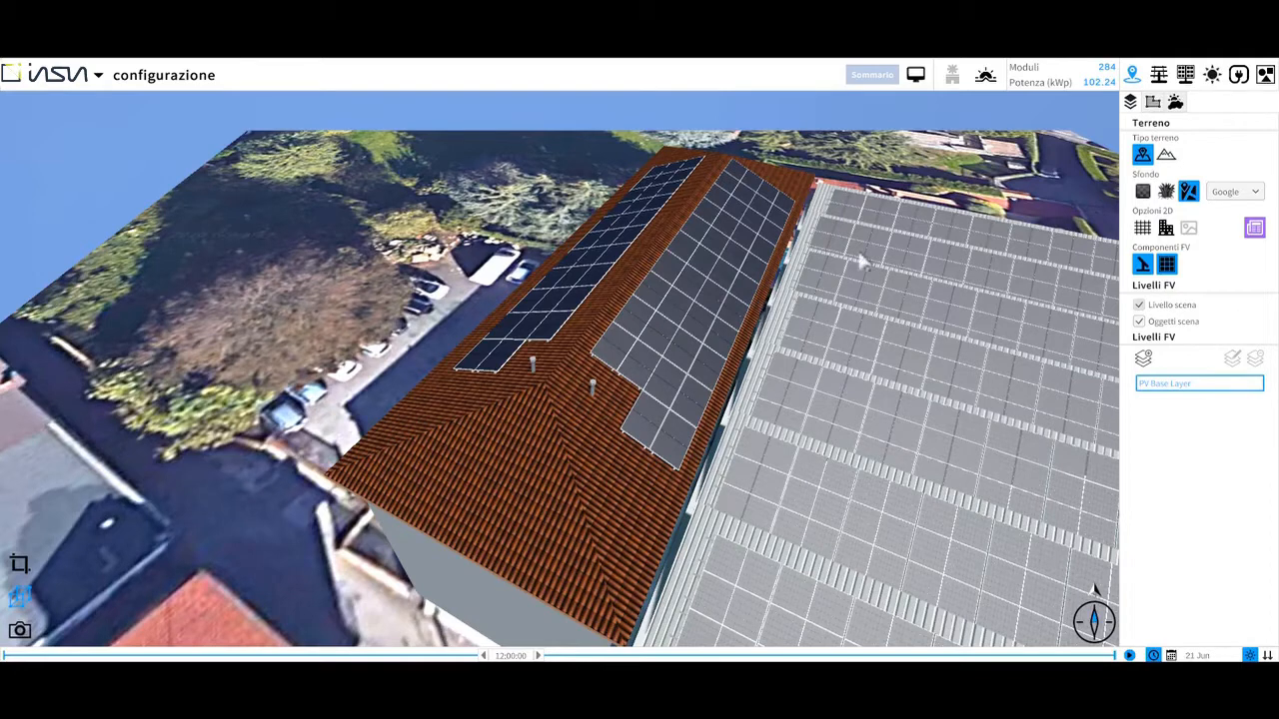
# Step: Calculate the shading on the modules of the faldaest field, save the analysis and leave analysis mode
pyautogui.click(1212, 73)
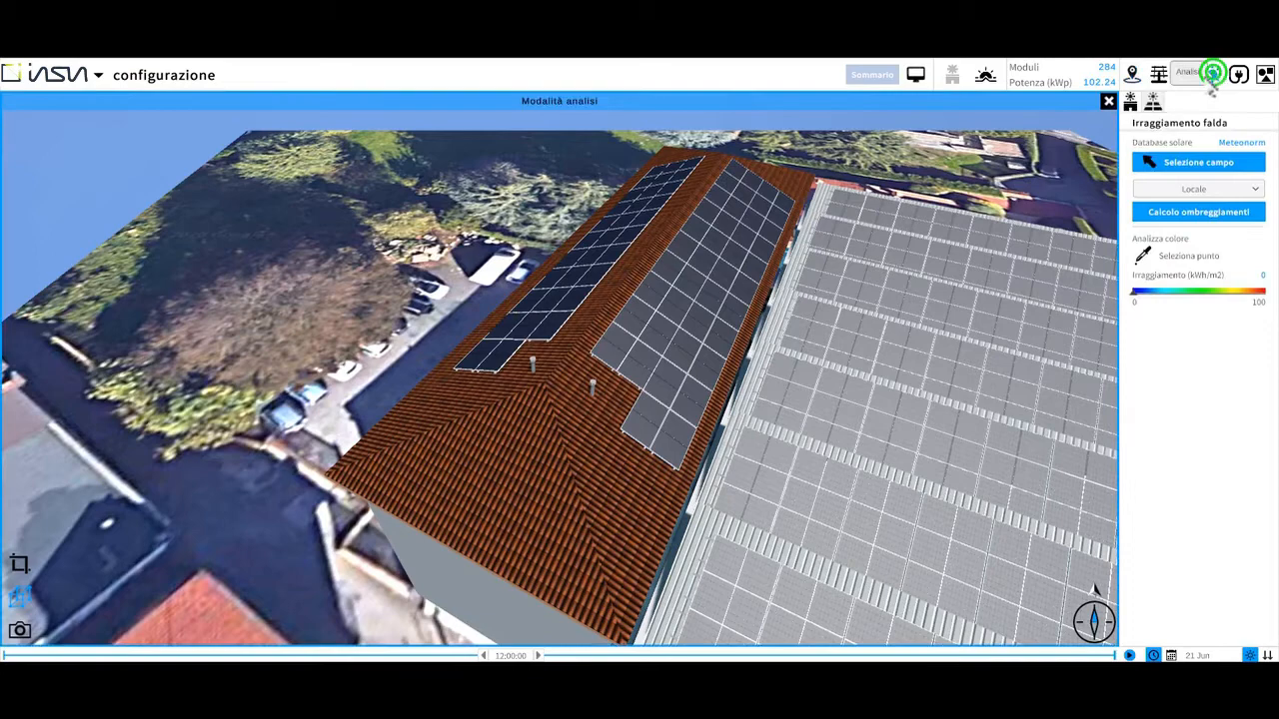
pyautogui.click(1152, 102)
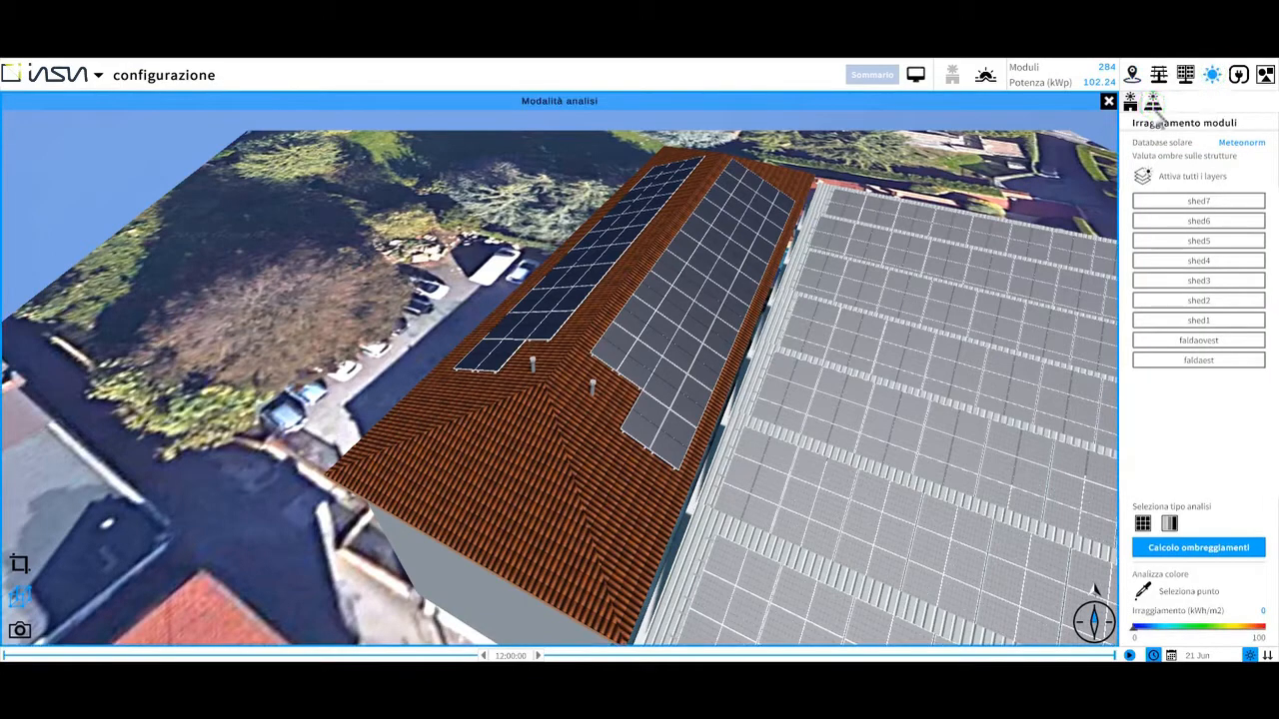
pyautogui.click(1221, 358)
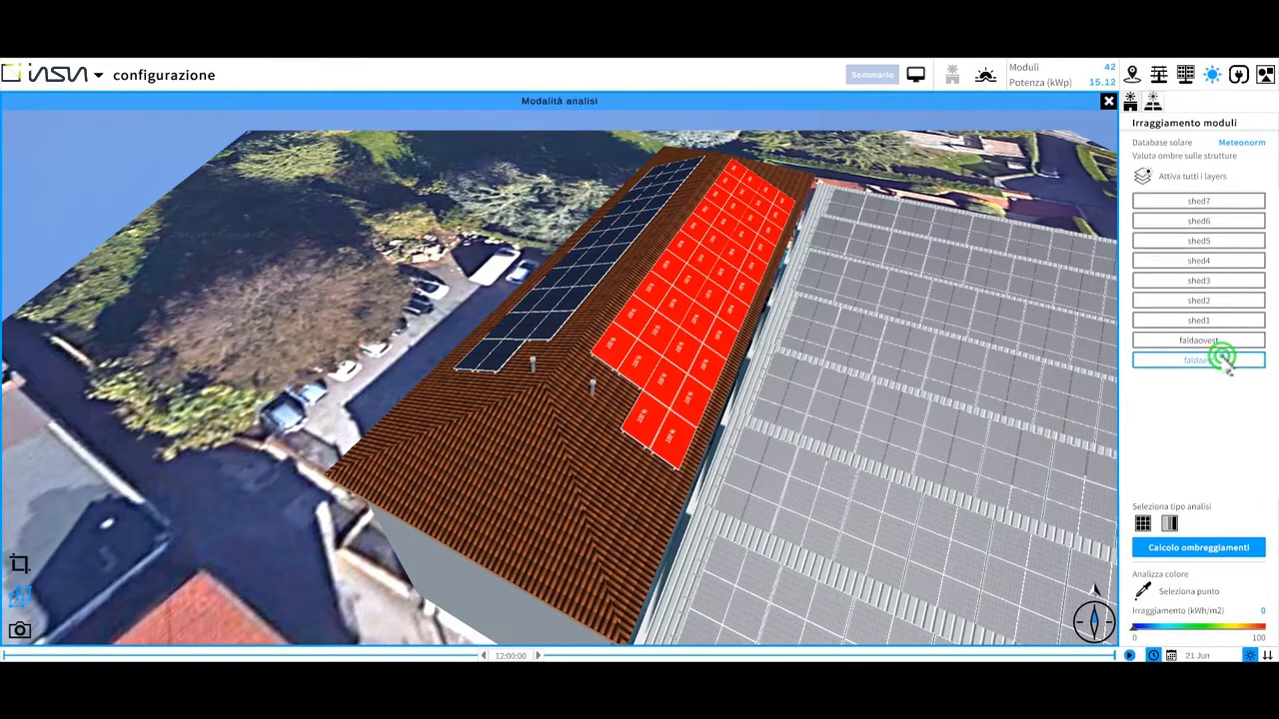
pyautogui.click(1209, 549)
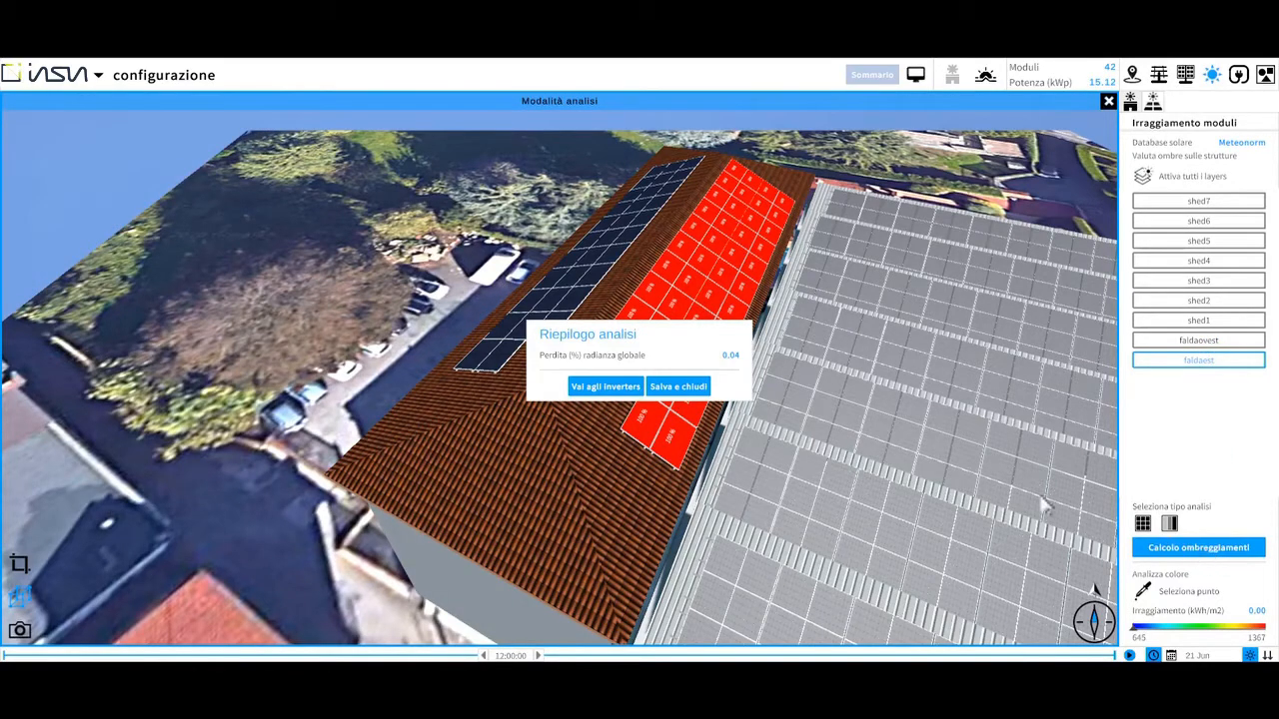
pyautogui.click(700, 388)
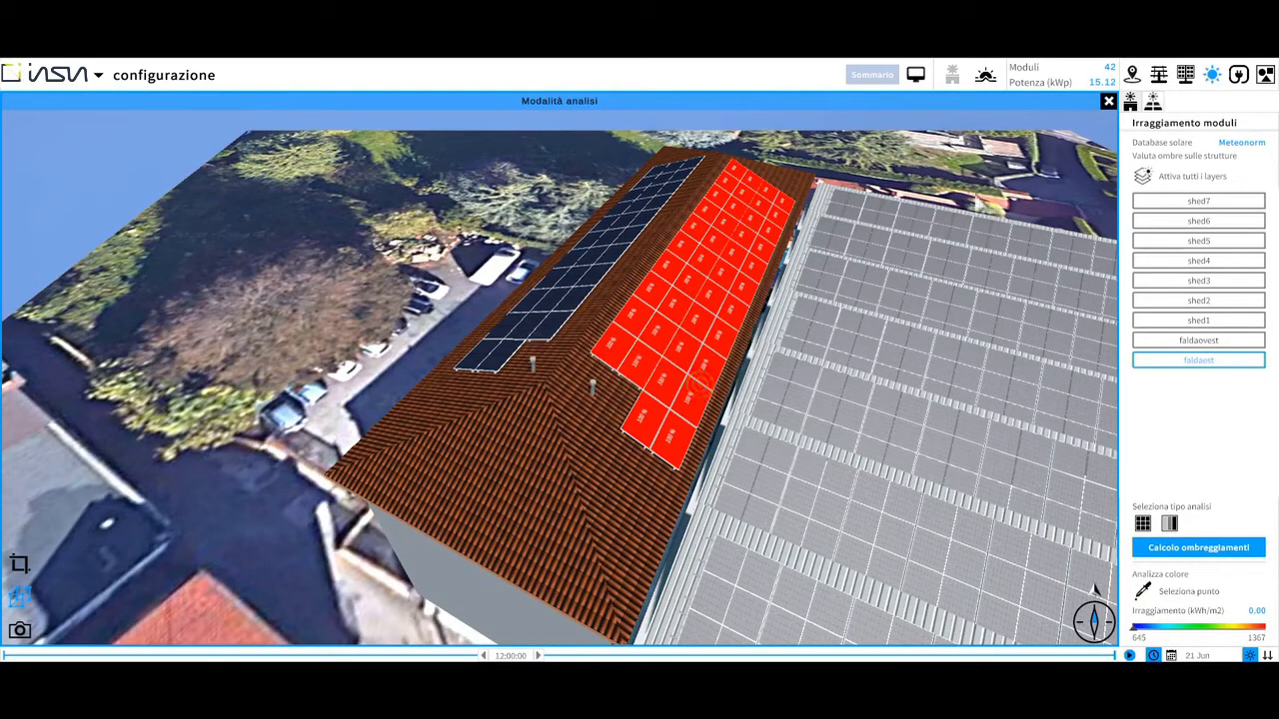
pyautogui.click(1107, 103)
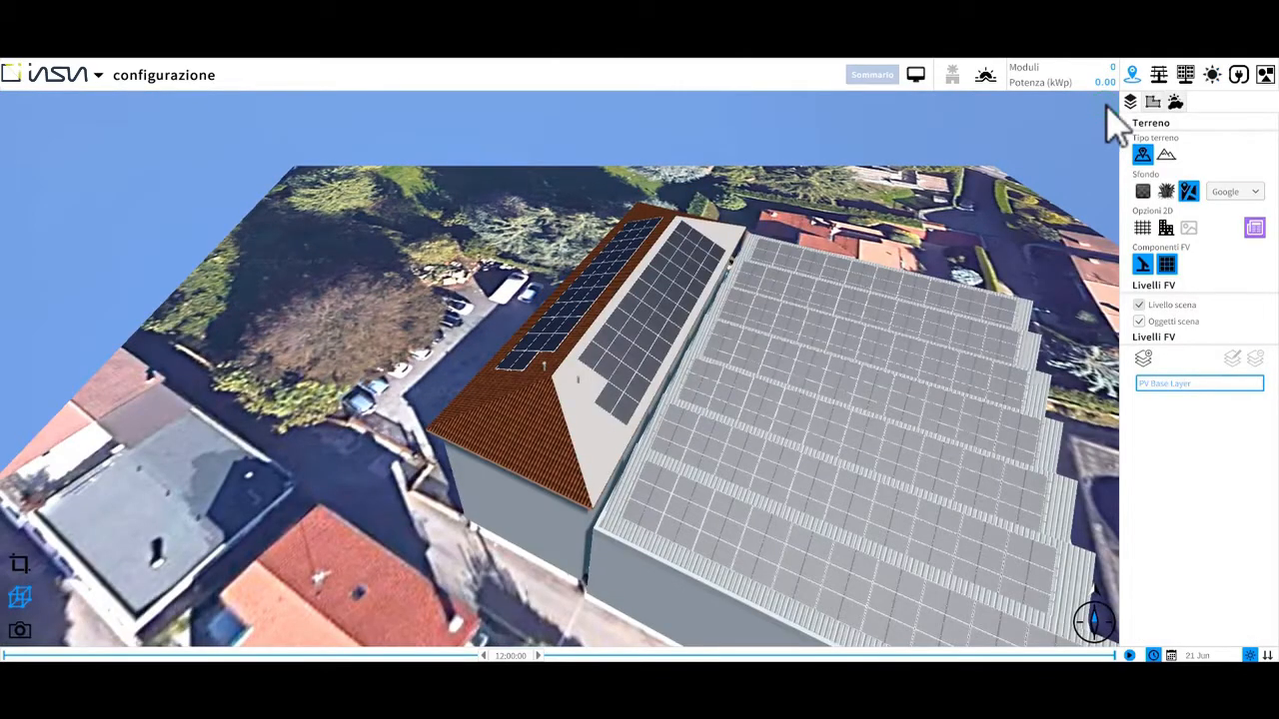
# Step: Select the faldaovest and faldaest fields for inverter configuration, set the maximum inverter power to 30 kWp and proceed to the inverter selection
pyautogui.click(1240, 76)
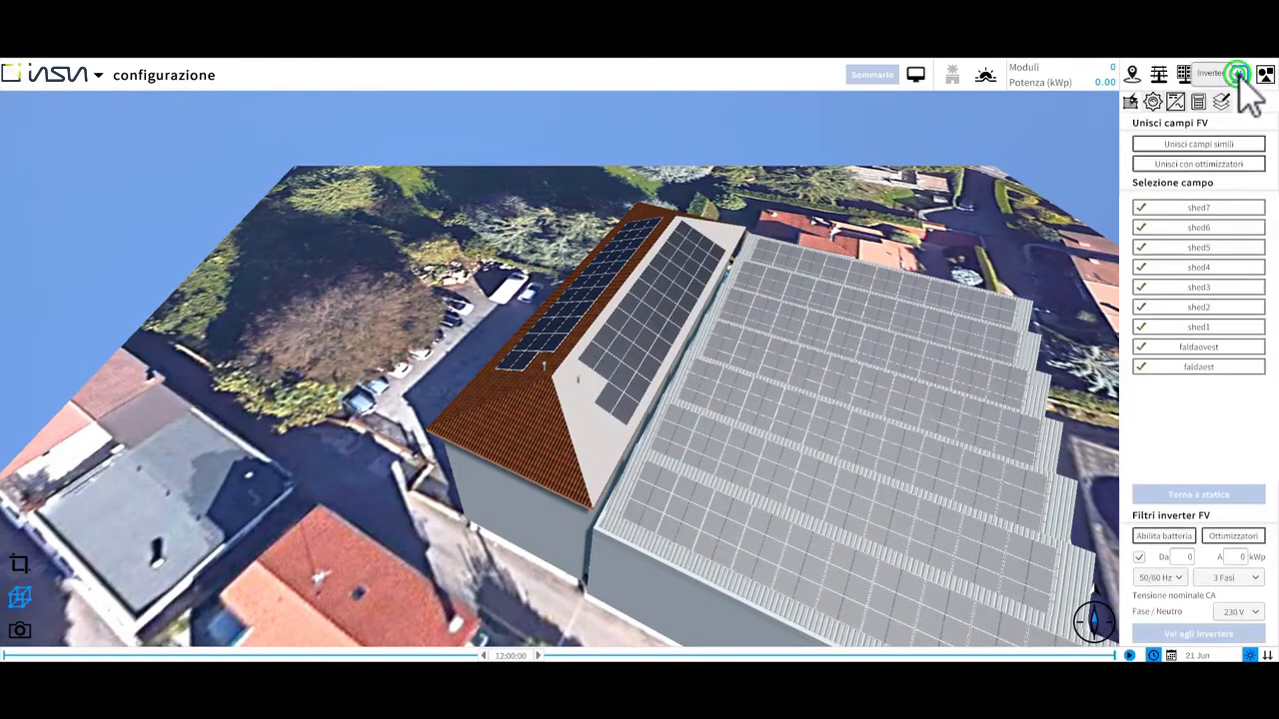
pyautogui.click(1223, 349)
pyautogui.click(1227, 366)
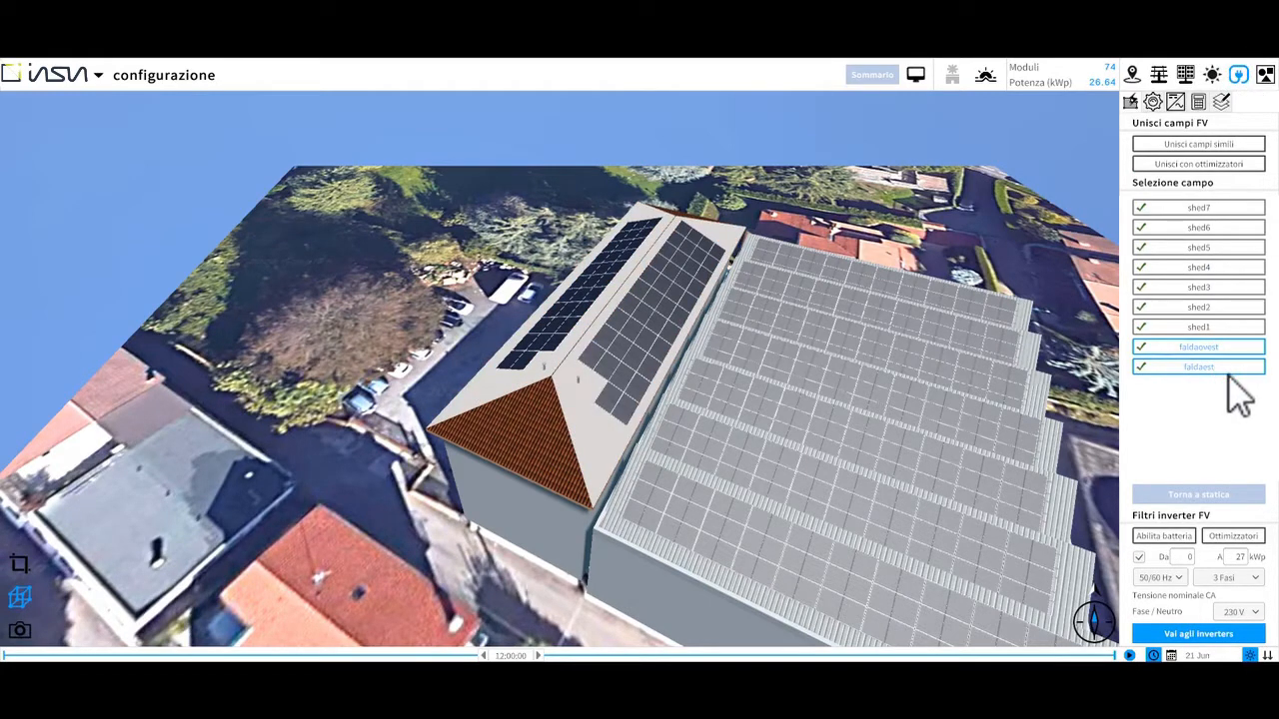
pyautogui.click(1238, 560)
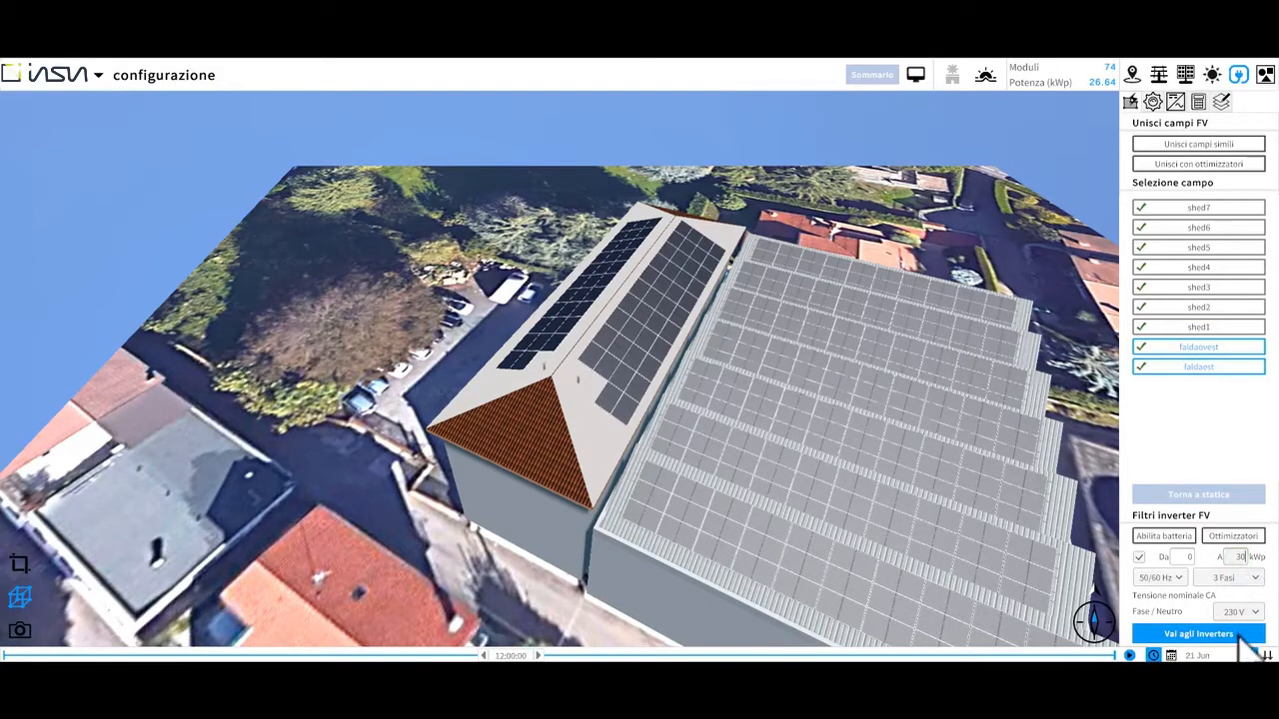
pyautogui.click(1242, 636)
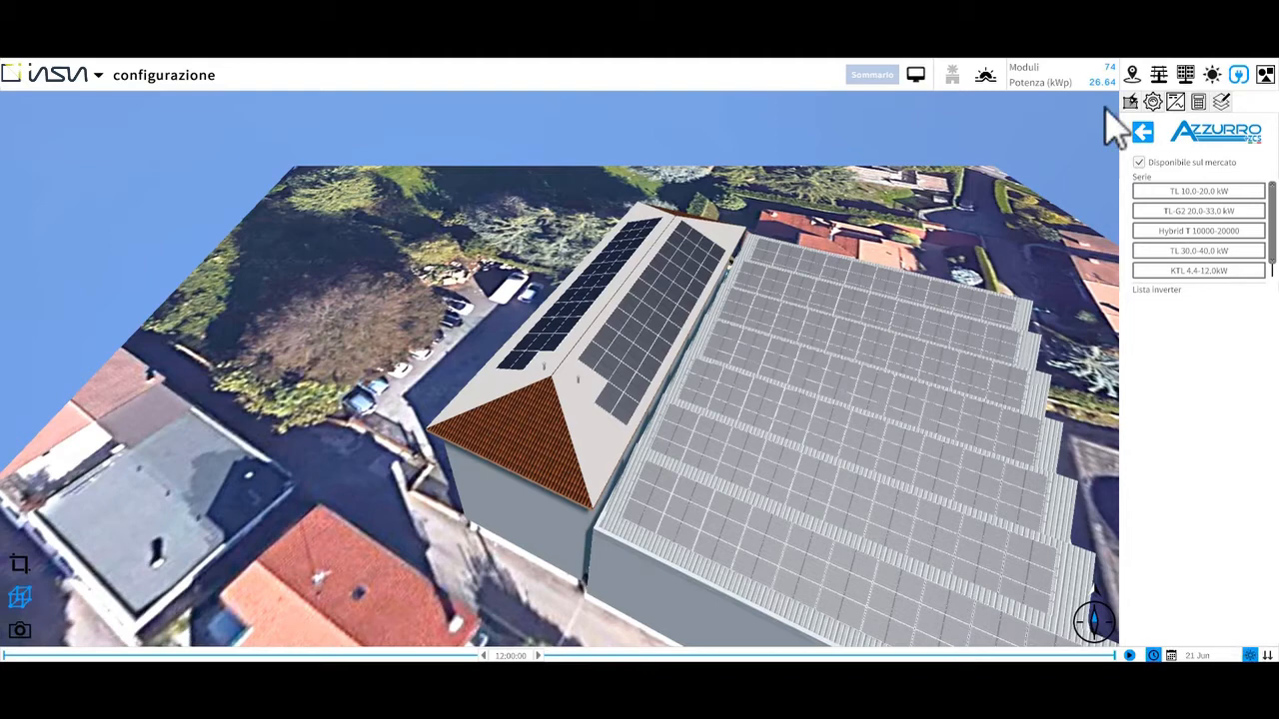
# Step: Choose the Azzurro 25000TL-G2 inverter, variant S3, from the TL-G2 20.0-33.0 kW series and calculate its string configuration
pyautogui.click(1244, 212)
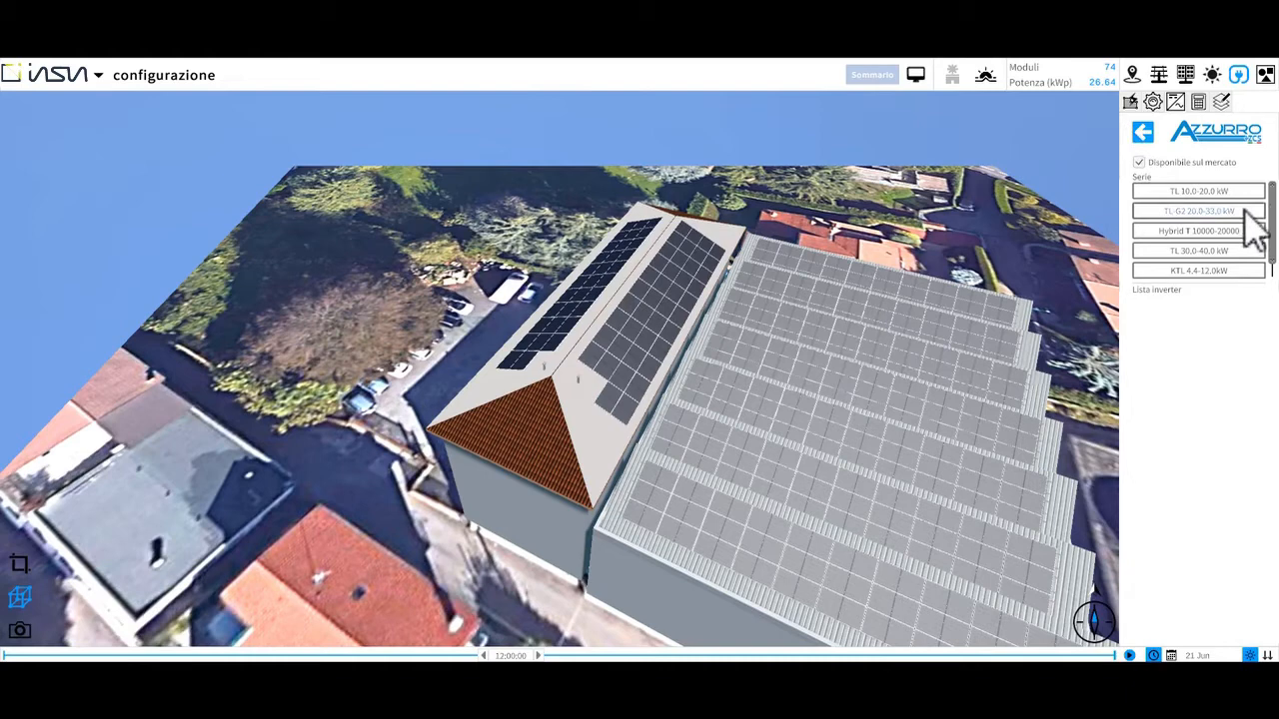
pyautogui.click(1243, 209)
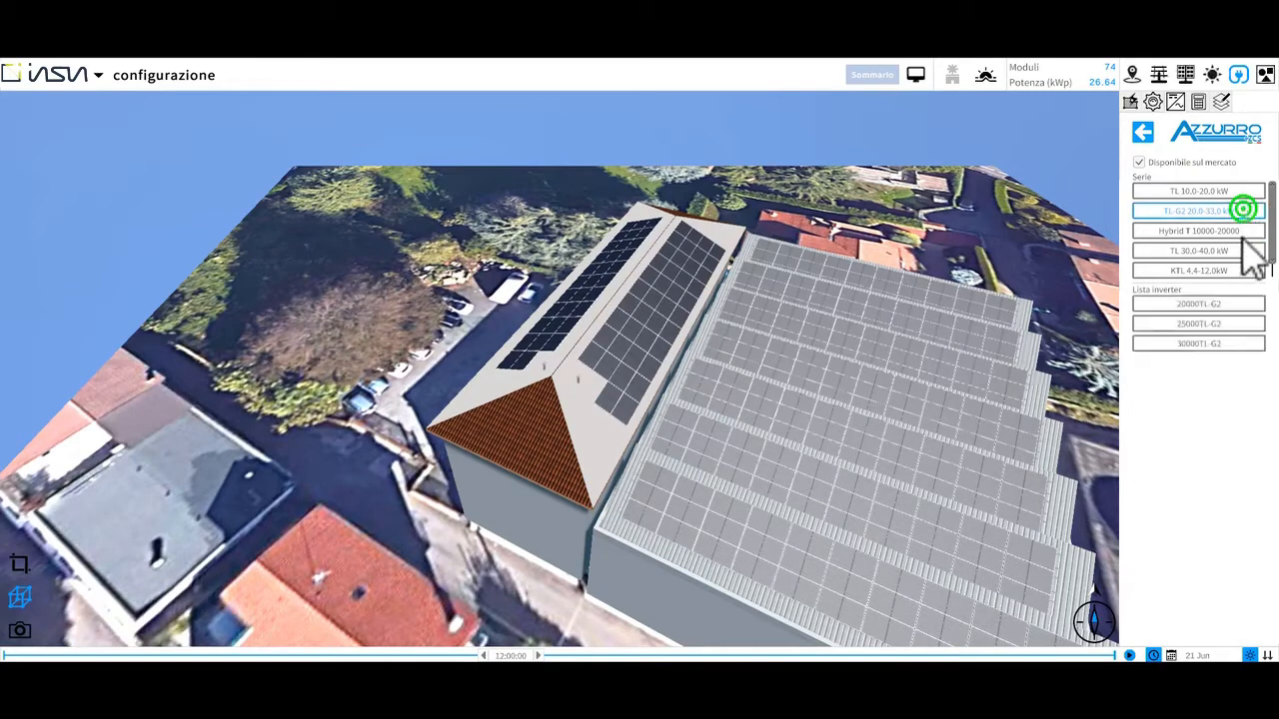
pyautogui.click(1236, 323)
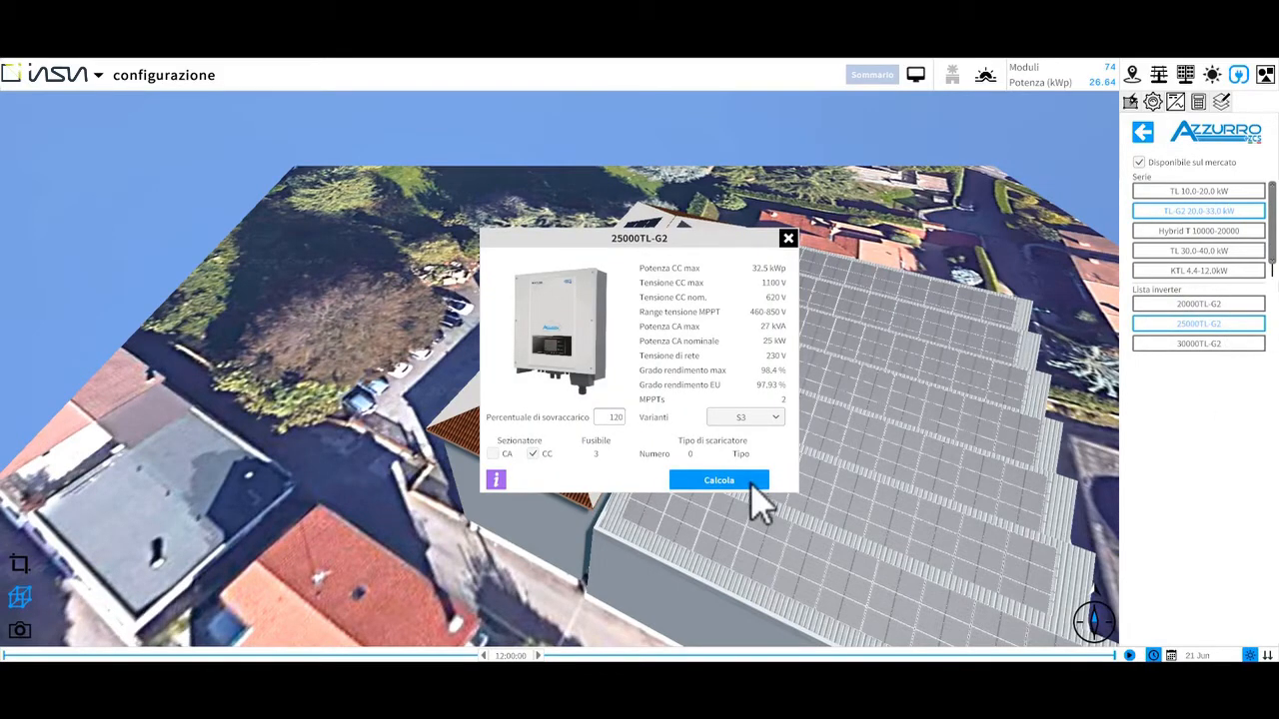
pyautogui.click(719, 481)
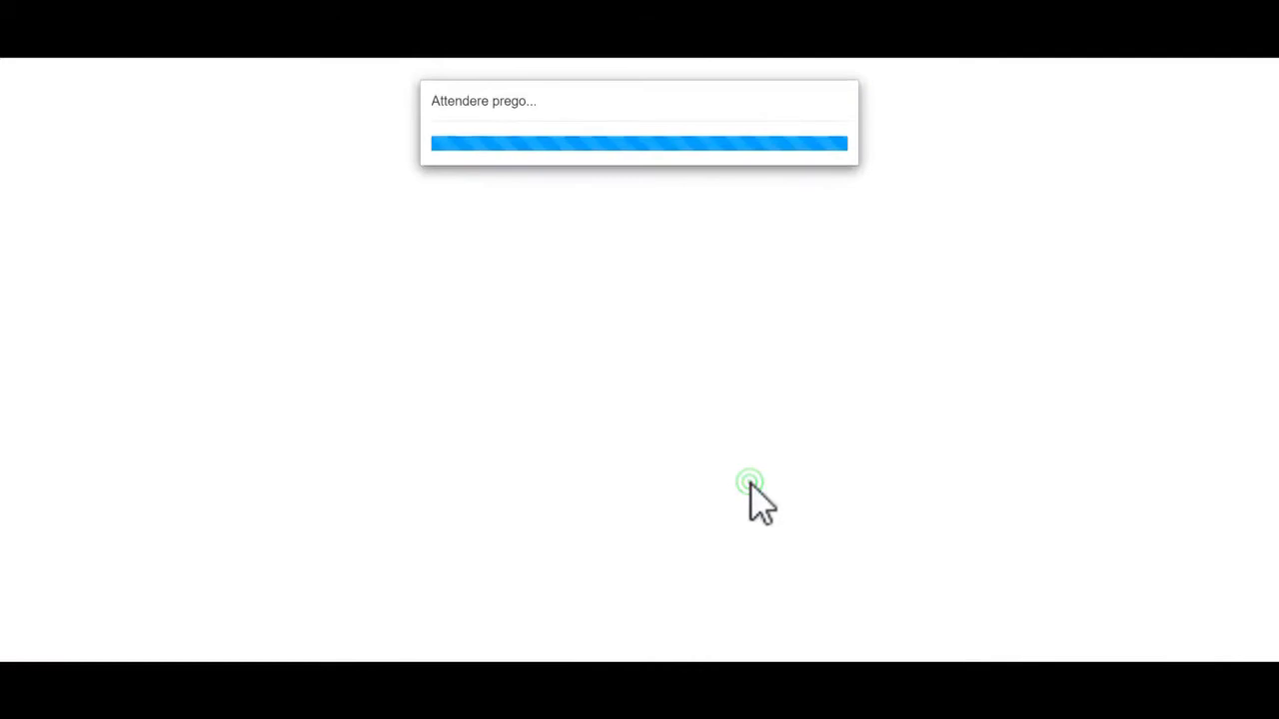
# Step: Assign the faldaovest field to MPPT 2 of the inverter with 2 strings of 16 modules
pyautogui.click(703, 425)
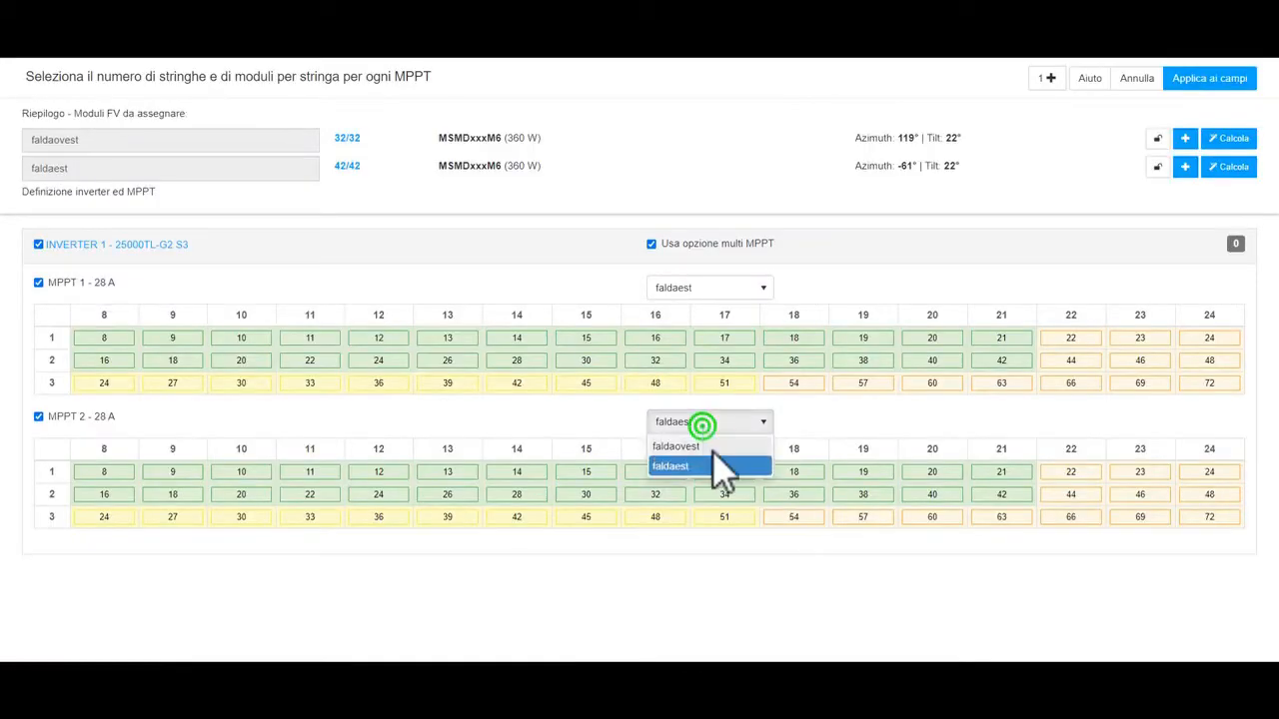
pyautogui.click(714, 462)
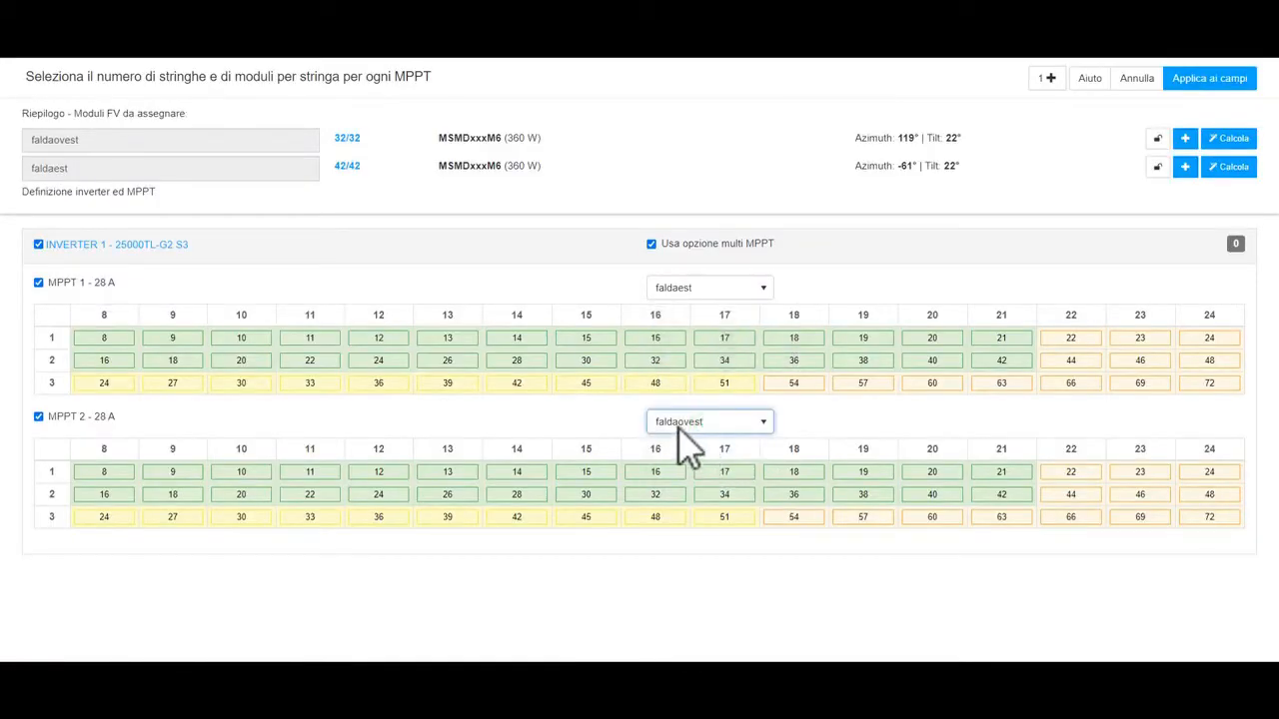
pyautogui.click(470, 286)
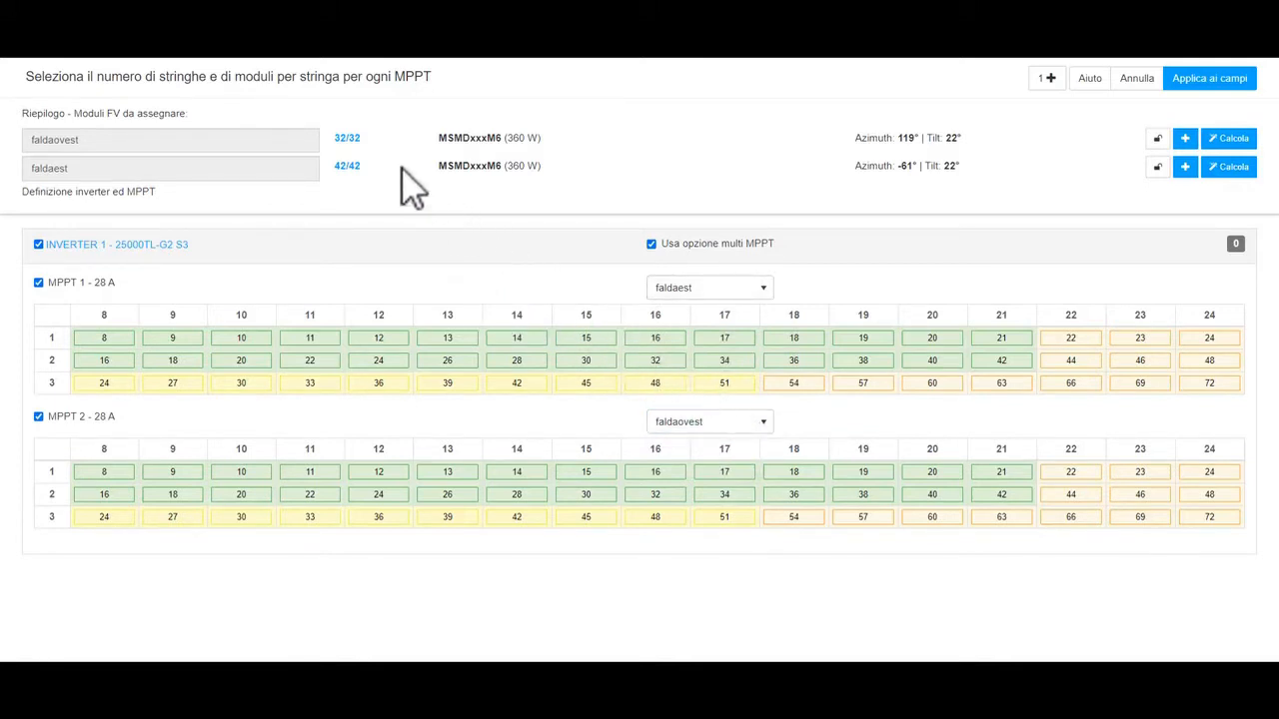
pyautogui.click(358, 138)
pyautogui.click(656, 496)
pyautogui.click(340, 138)
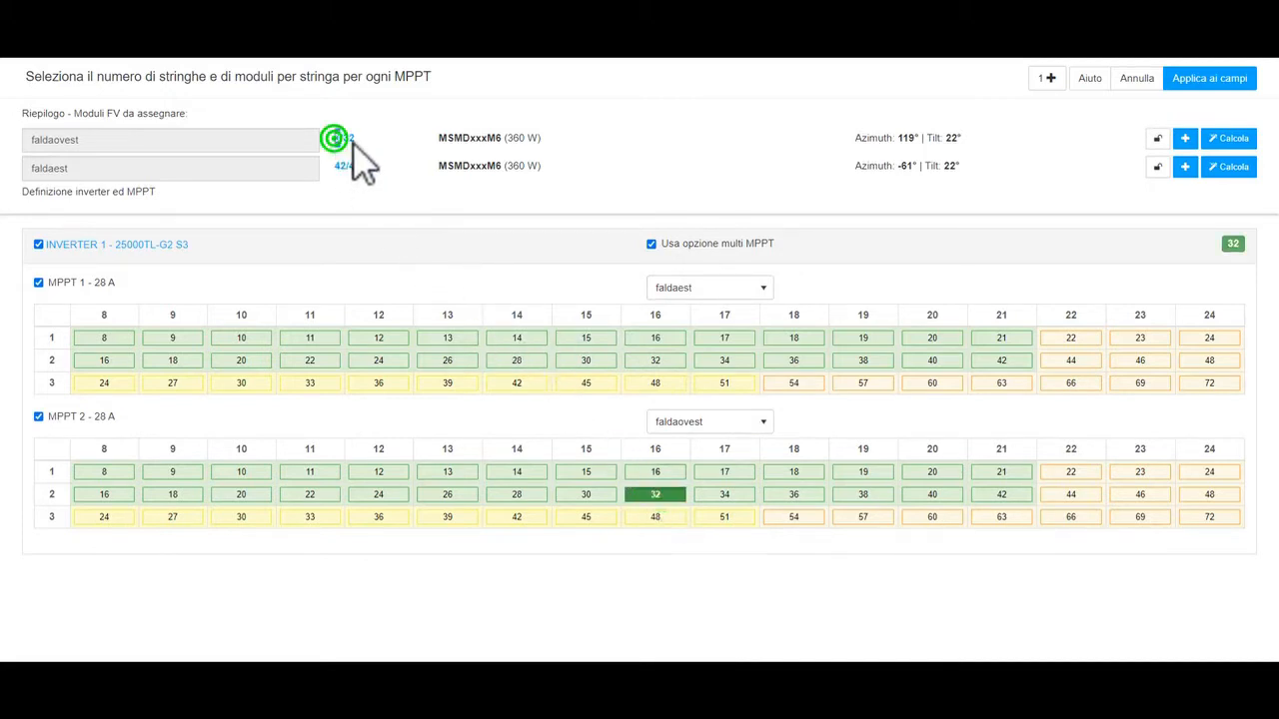
pyautogui.click(362, 138)
# Step: Set 2 strings of 21 modules for faldaest on MPPT 1 and apply the string configuration to the fields
pyautogui.click(368, 165)
pyautogui.click(1014, 361)
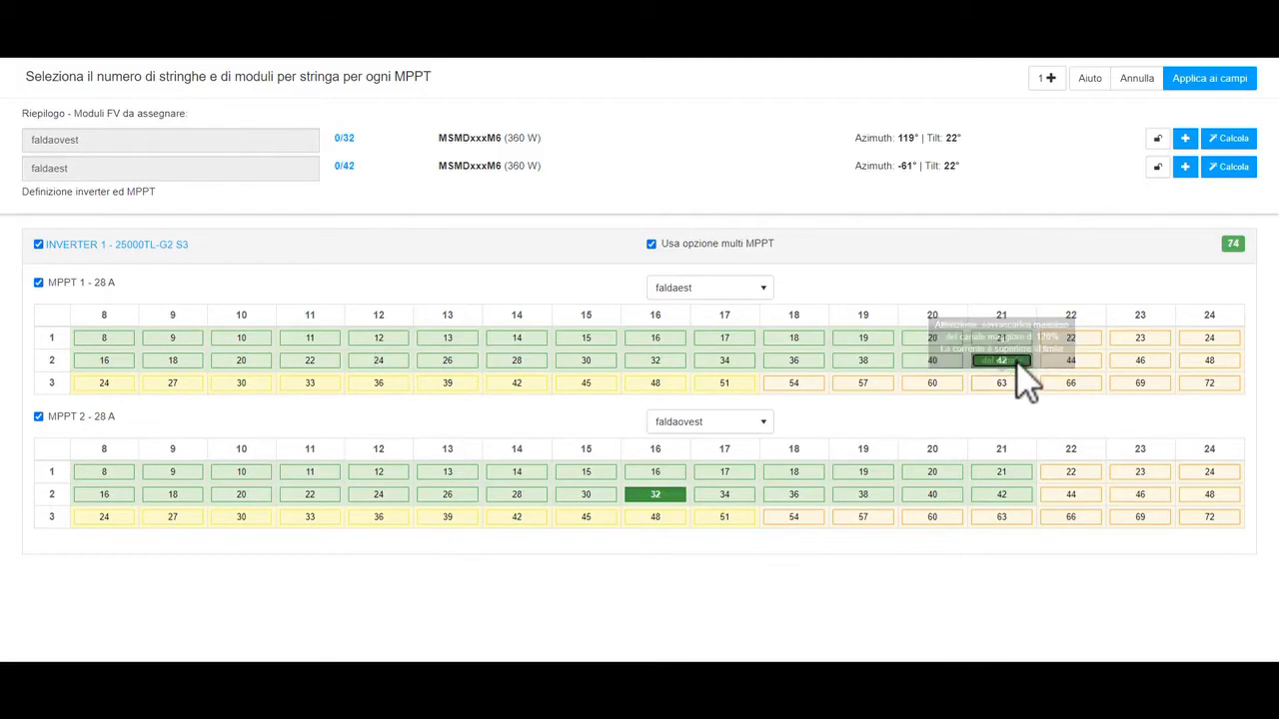
pyautogui.click(1235, 86)
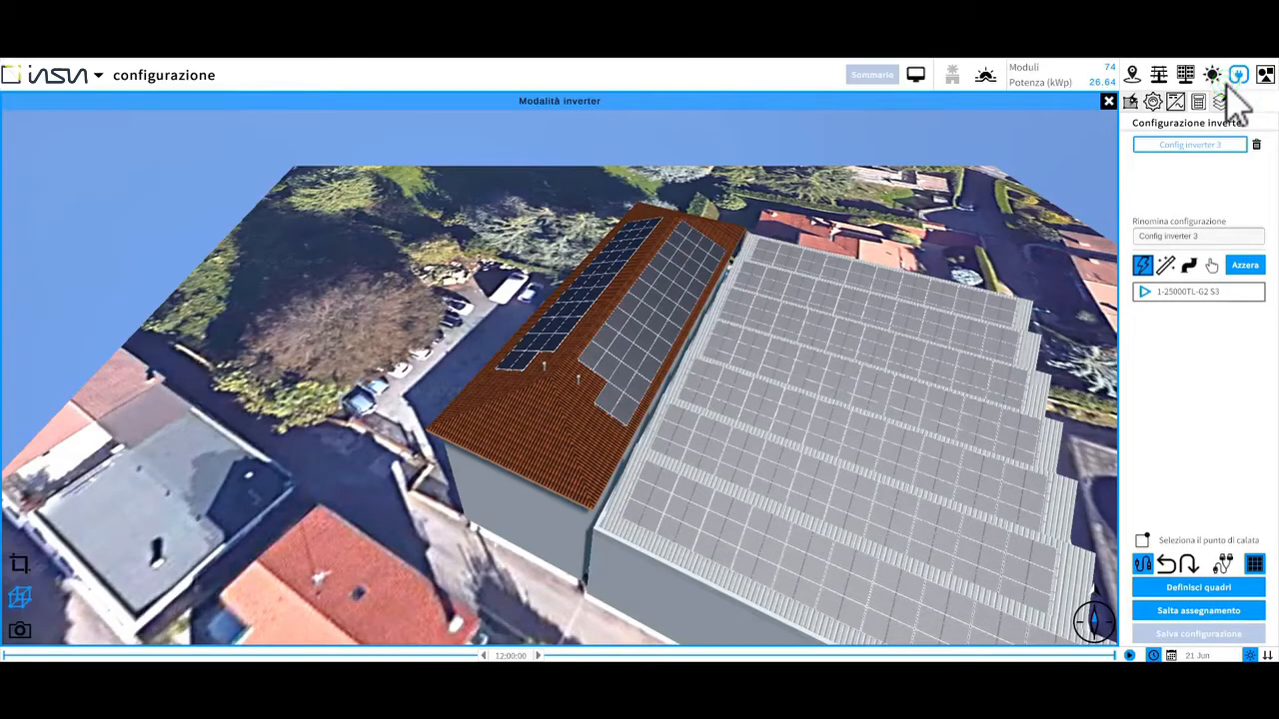
# Step: Switch to automatic string assignment and place the 25000TL-G2 S3 inverter on the gable wall of the tiled-roof building
pyautogui.click(1169, 268)
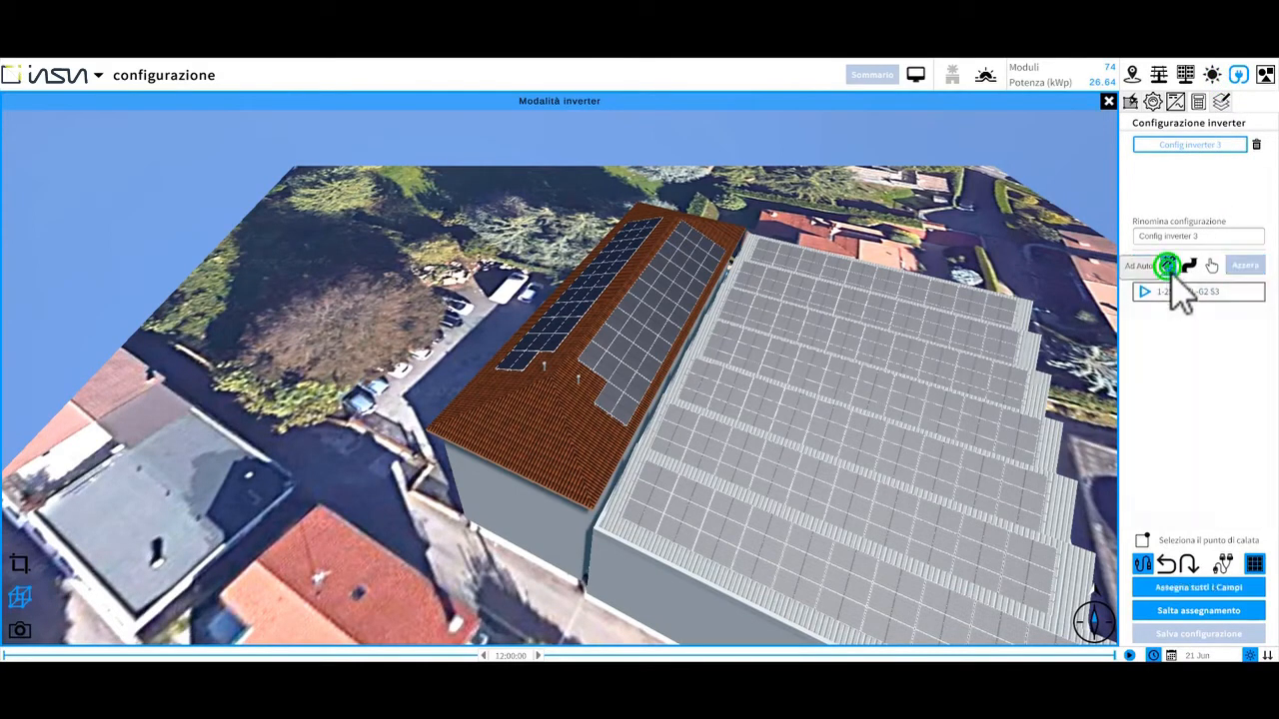
pyautogui.click(1181, 291)
pyautogui.click(1029, 280)
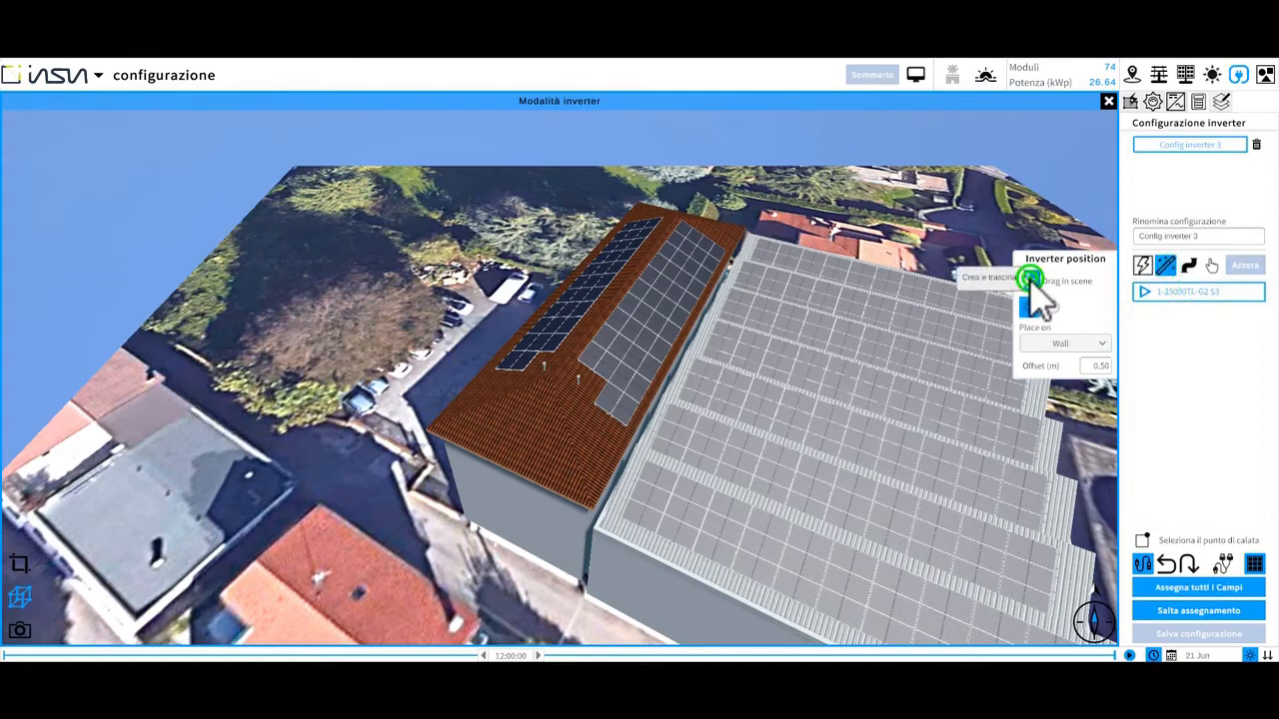
pyautogui.click(508, 475)
# Step: Set the cable drop point on the tiled roof's ridge, near the lower end of the modules, and assign all fields
pyautogui.click(1143, 539)
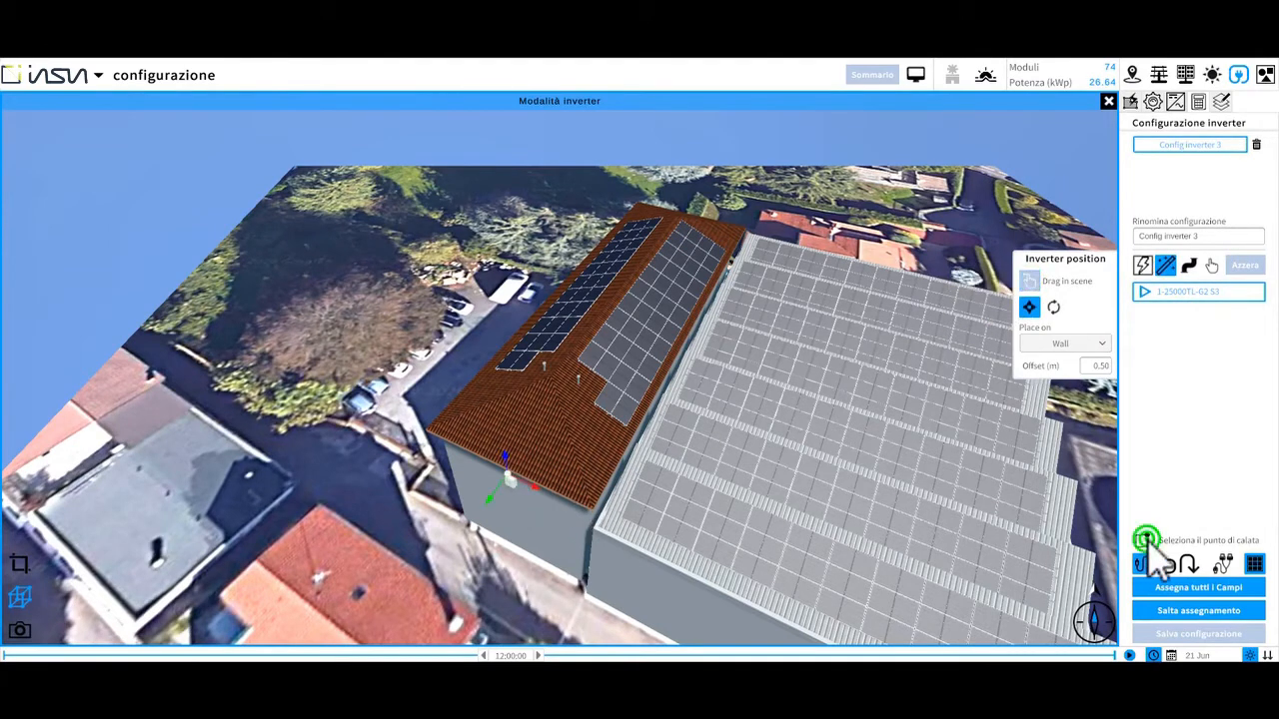
pyautogui.click(640, 205)
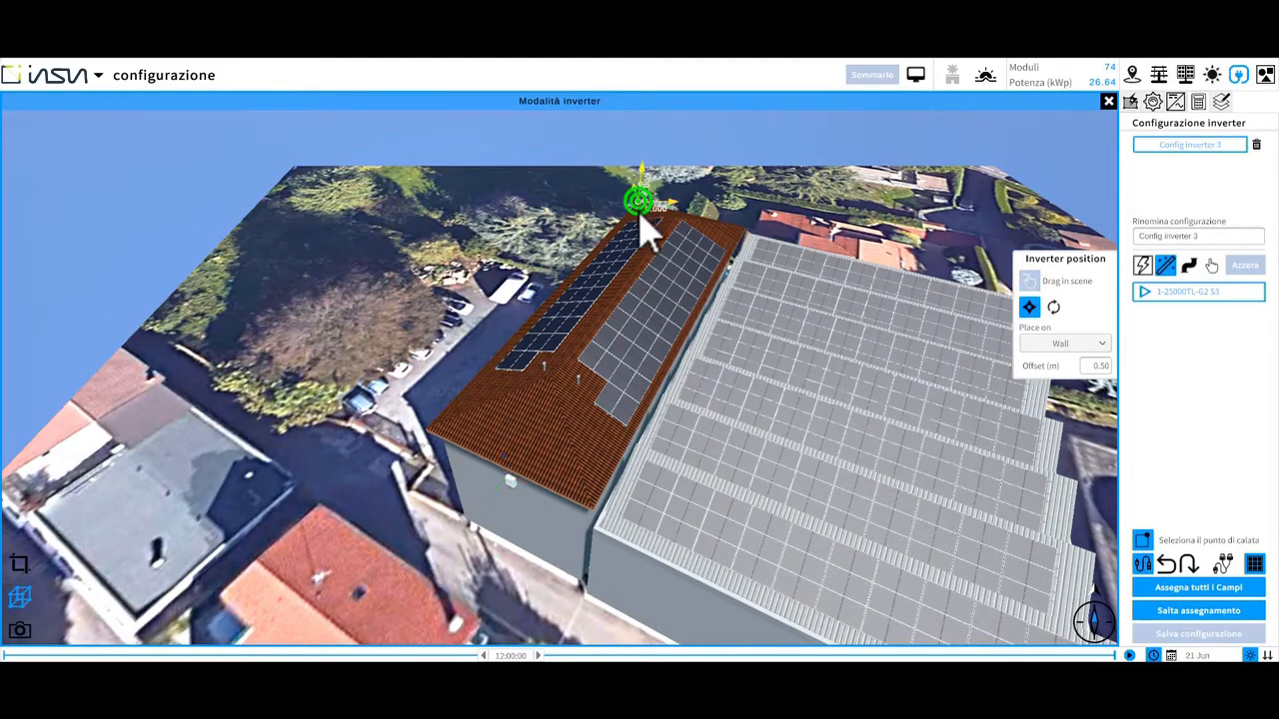
pyautogui.click(557, 386)
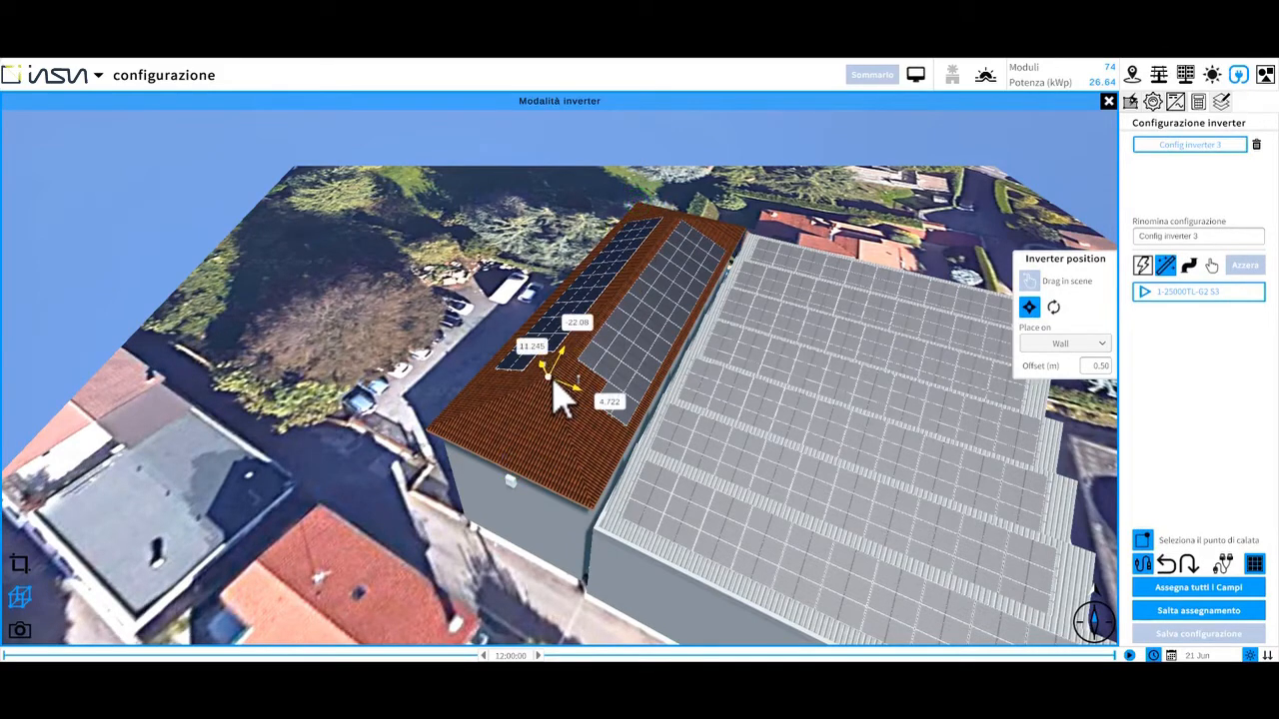
pyautogui.click(1175, 589)
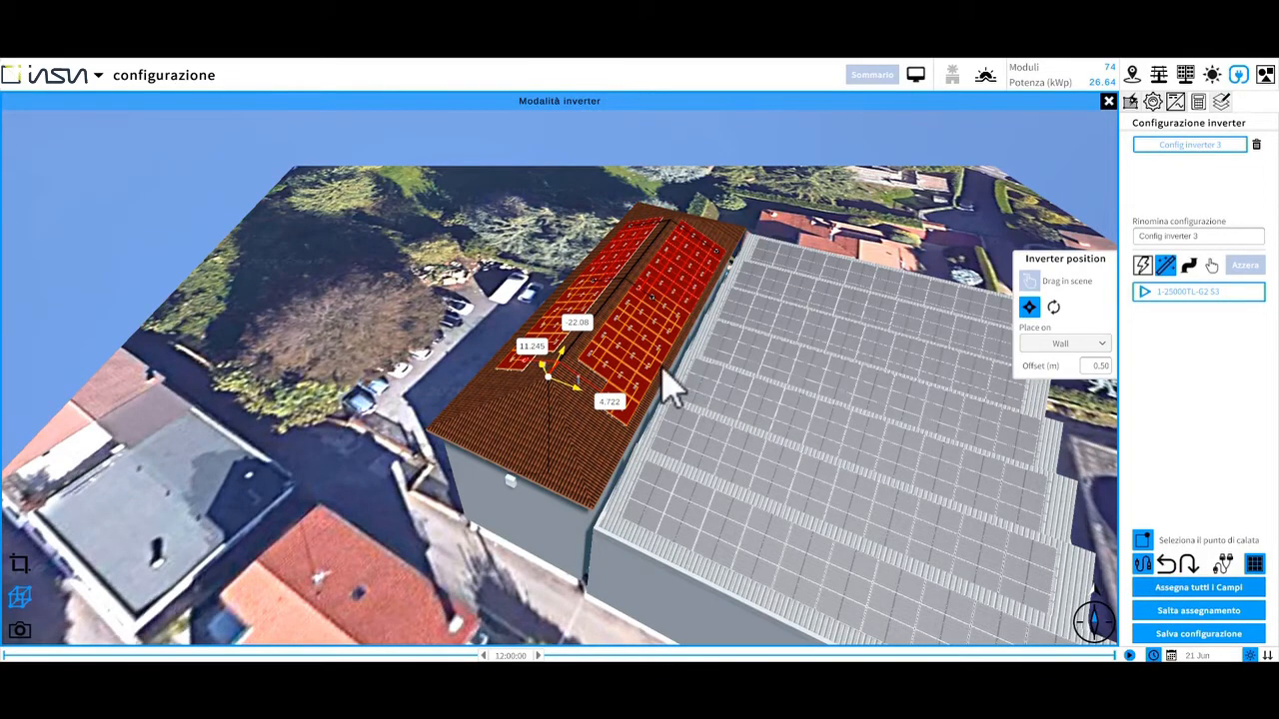
# Step: Save the inverter configuration and rename the resulting string configuration as "configurazione modificata"
pyautogui.click(1207, 635)
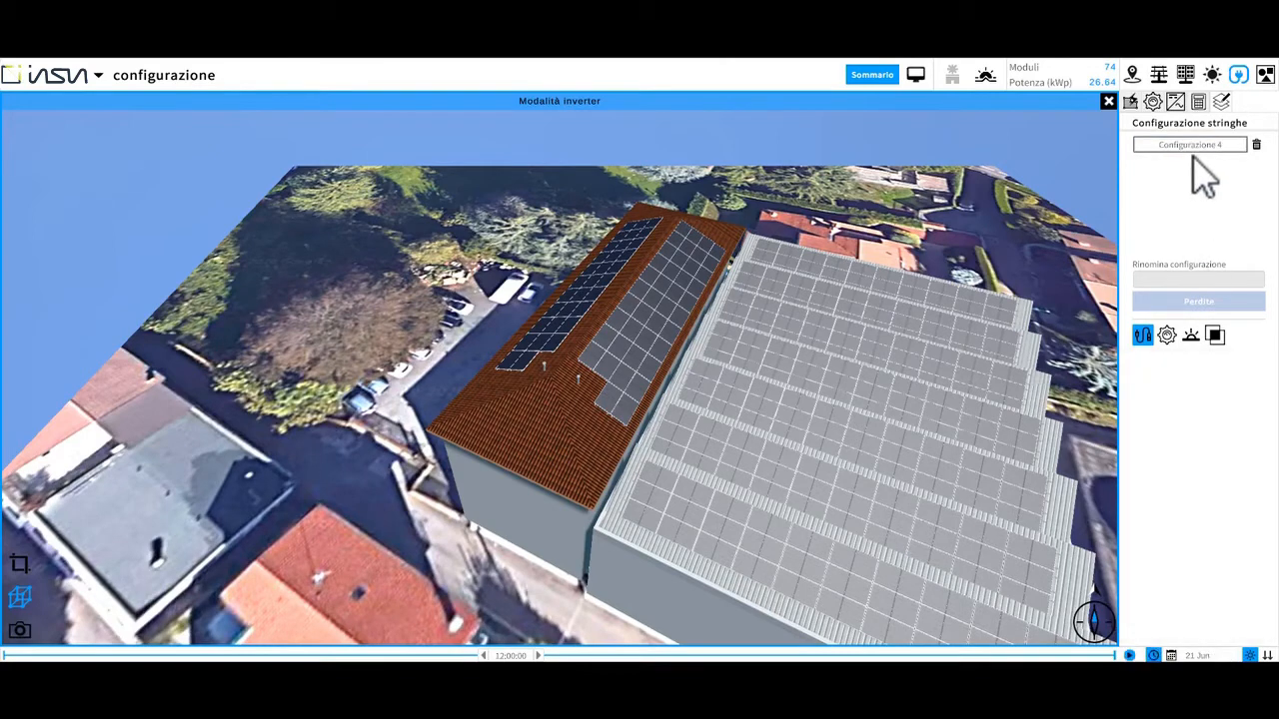
pyautogui.click(1222, 144)
pyautogui.click(1193, 280)
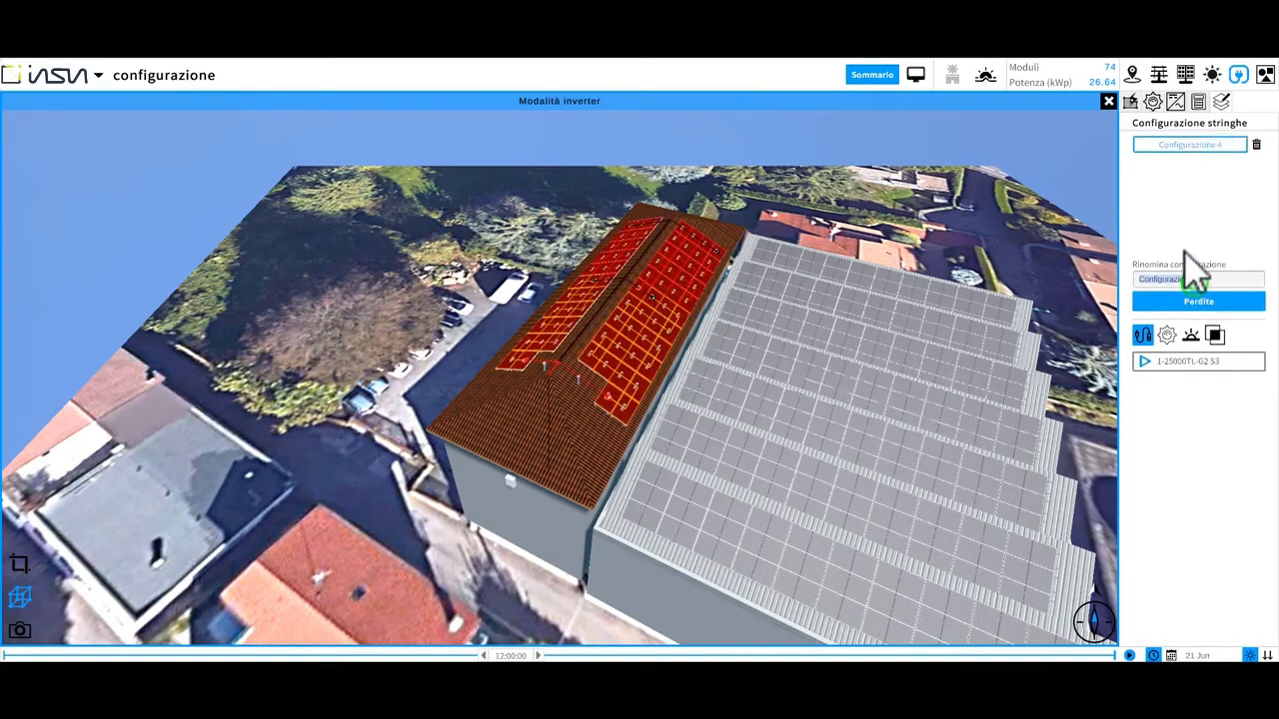
pyautogui.write('co')
pyautogui.click(1236, 196)
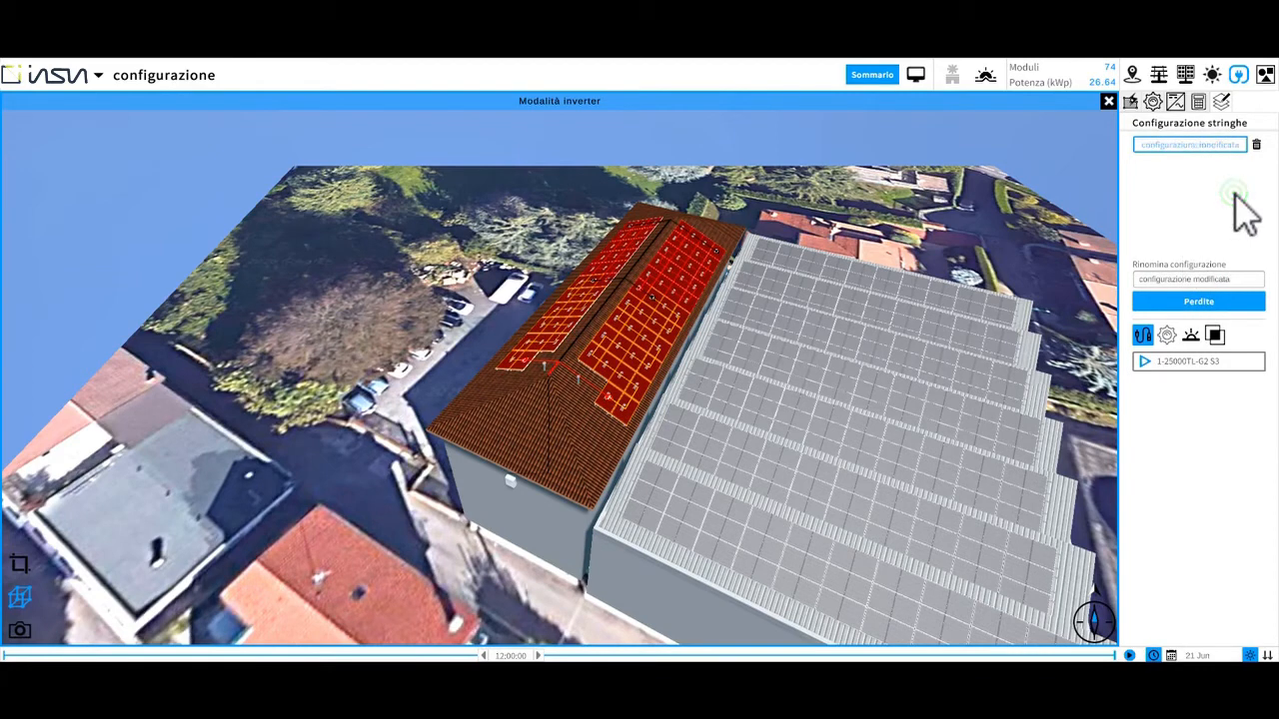
# Step: Leave inverter mode and save the project
pyautogui.click(1108, 102)
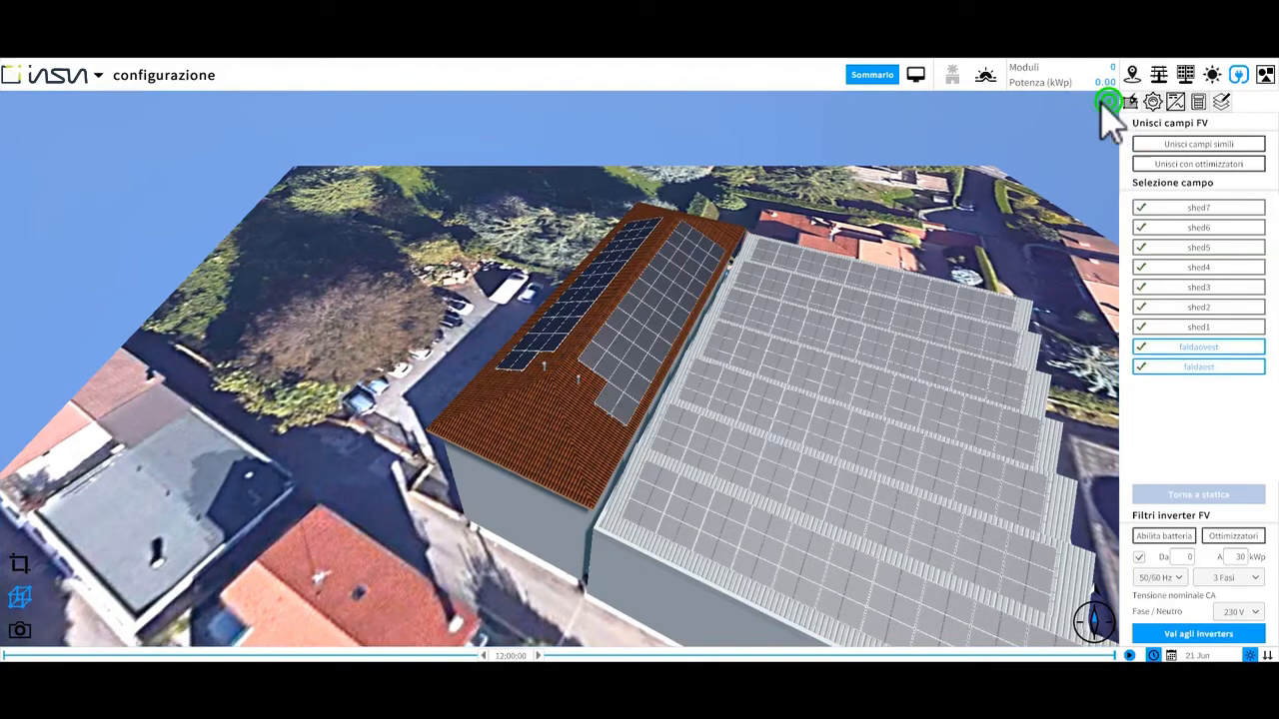
pyautogui.click(98, 76)
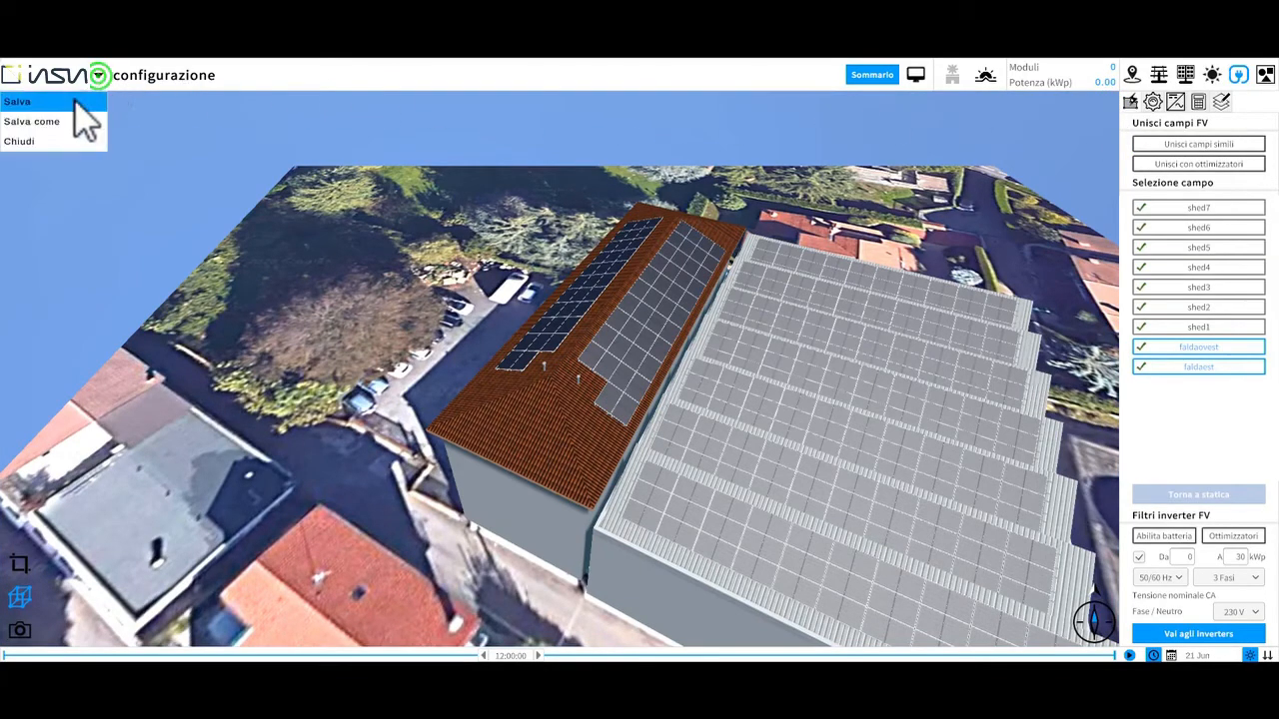
pyautogui.click(72, 100)
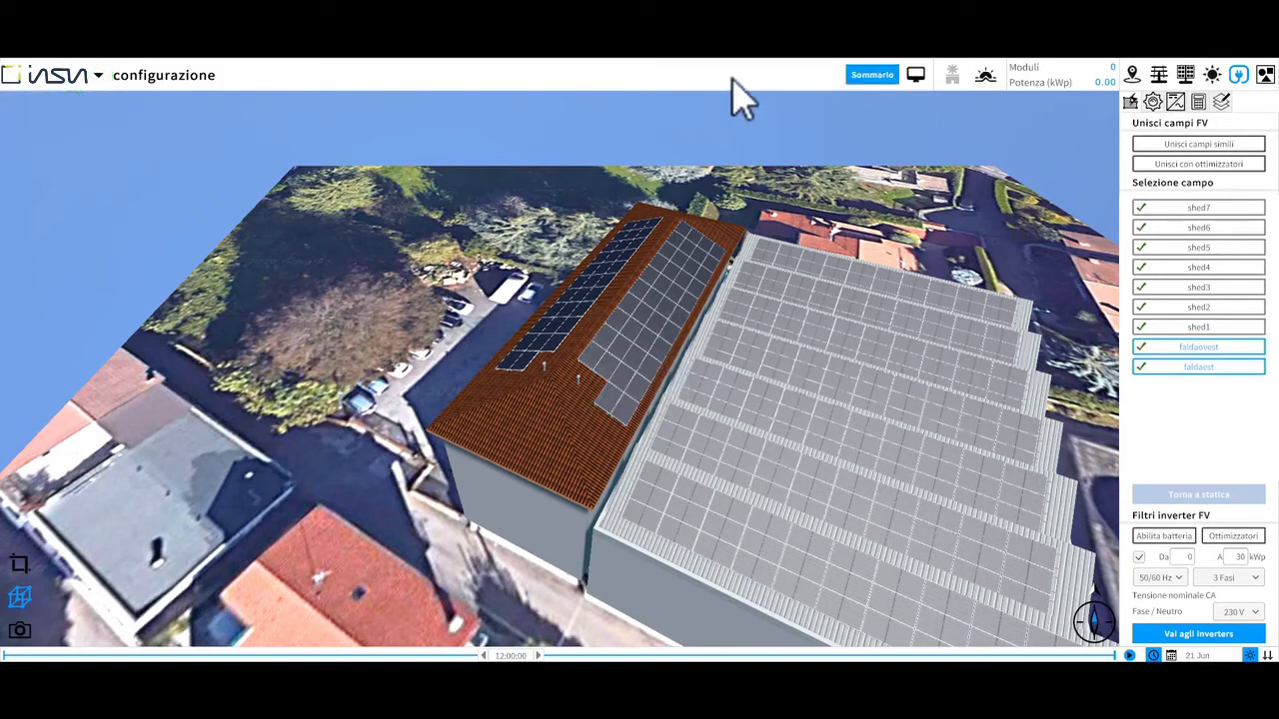
# Step: Open the project summary for export and select the "configurazione modificata" configuration
pyautogui.click(873, 74)
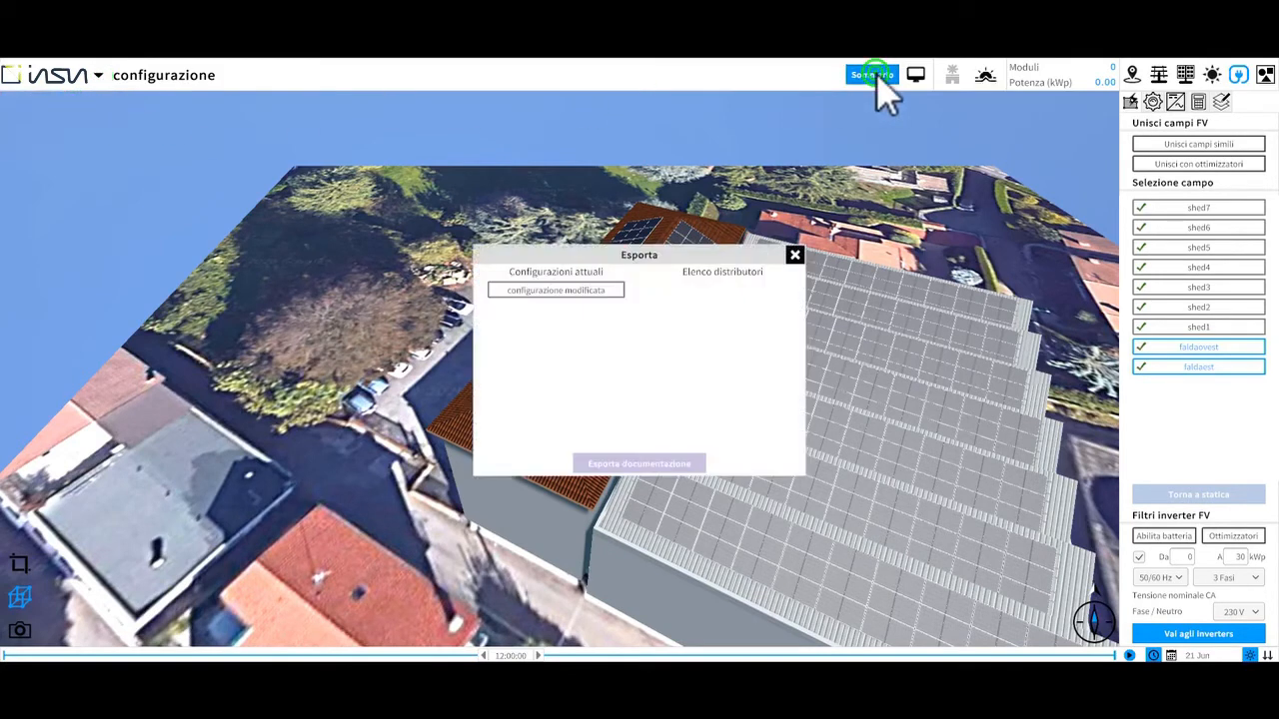
pyautogui.click(601, 291)
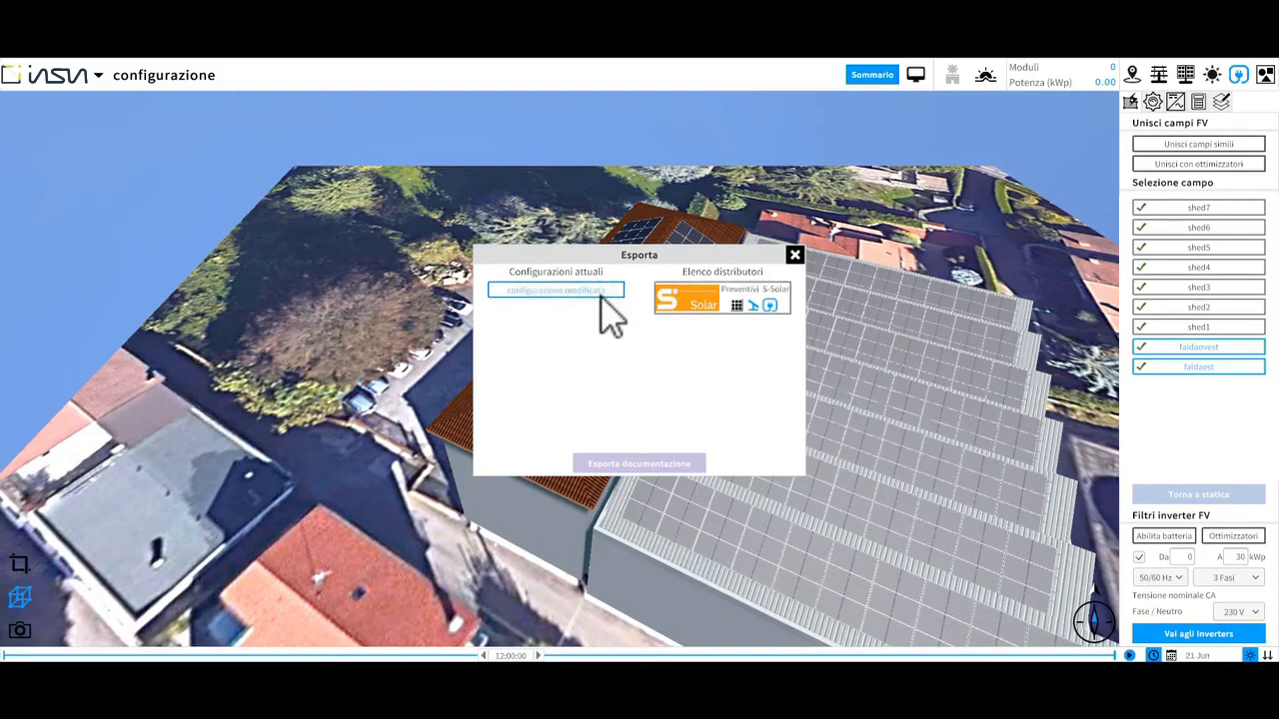